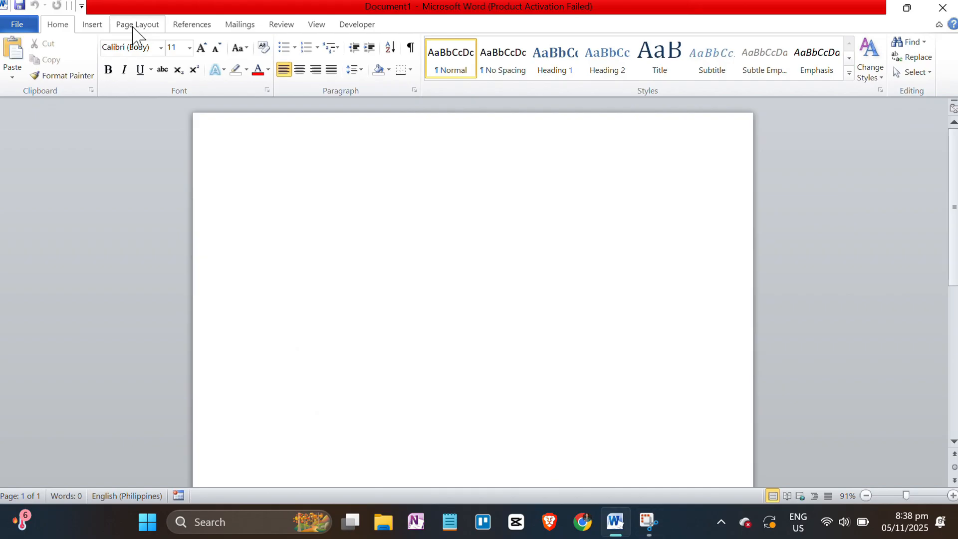
# Set the page size to Letter, 21.59 cm x 27.94 cm.
pyautogui.click(134, 25)
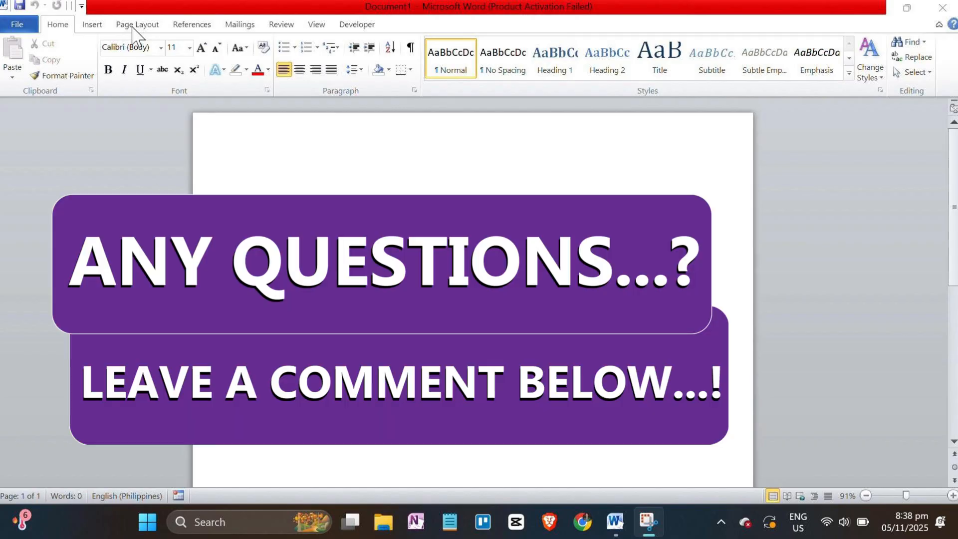
pyautogui.click(133, 28)
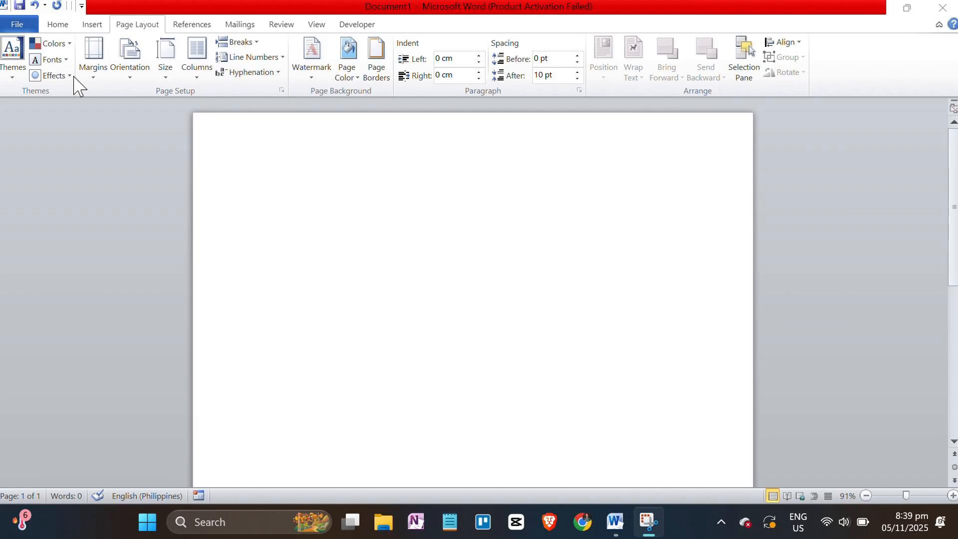
pyautogui.click(167, 73)
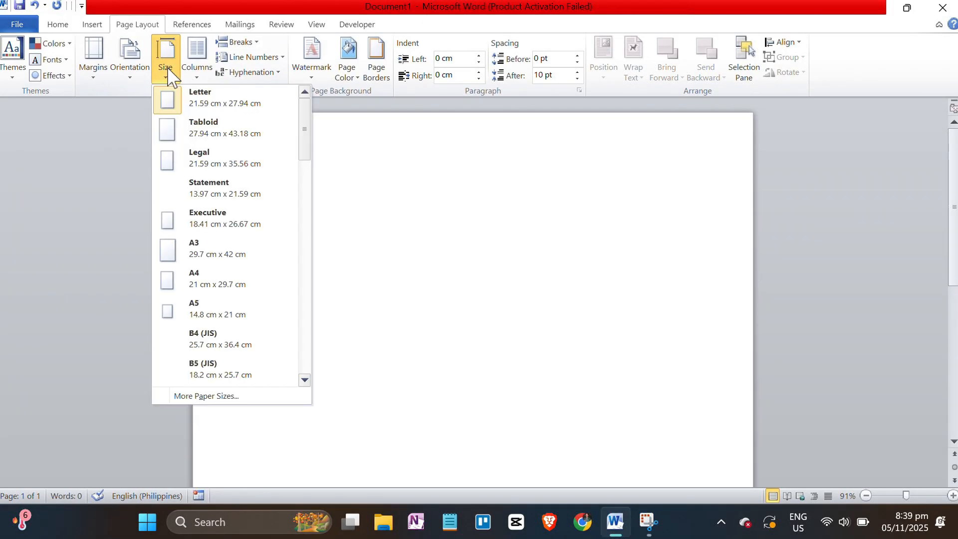
pyautogui.click(196, 105)
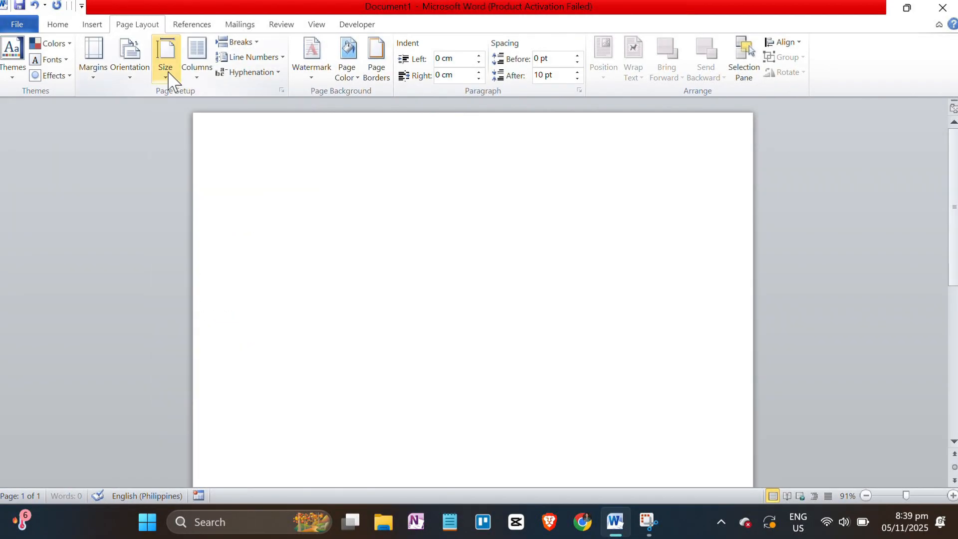
# Change the page size to A4, 21 cm x 29.7 cm, and open the page orientation choices.
pyautogui.click(169, 75)
pyautogui.click(222, 280)
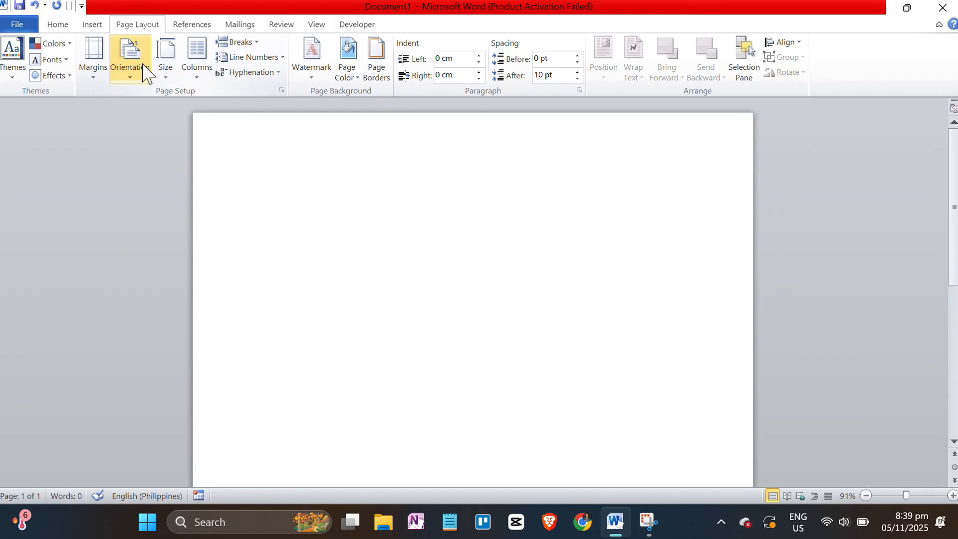
pyautogui.click(142, 64)
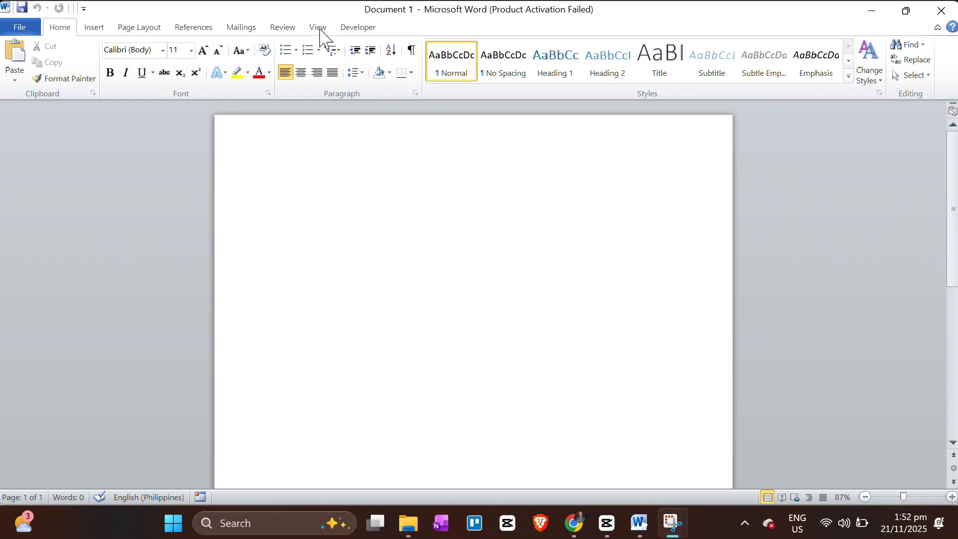
# Save the file as a Word Document named Catalog_Setup_2025 in the Downloads folder.
pyautogui.click(318, 28)
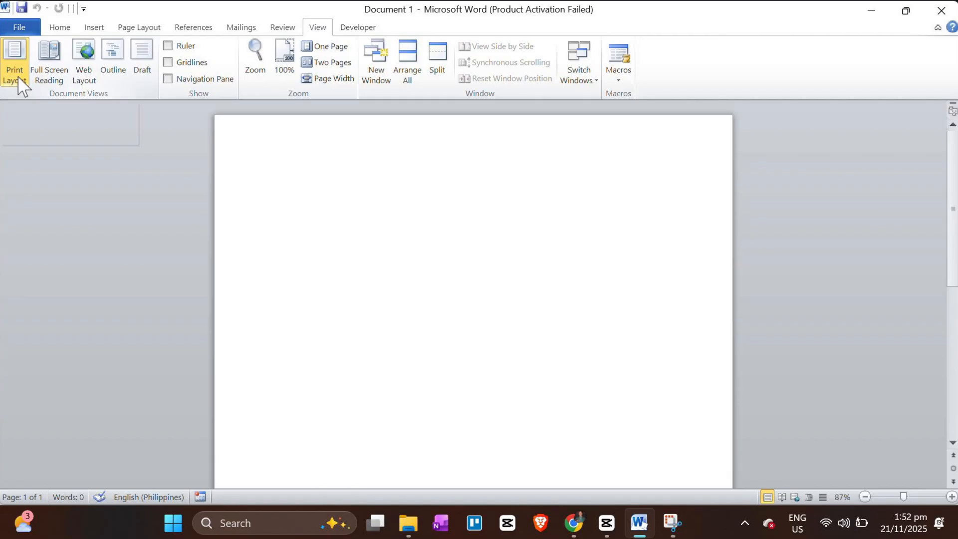
pyautogui.click(19, 29)
pyautogui.press('Escape')
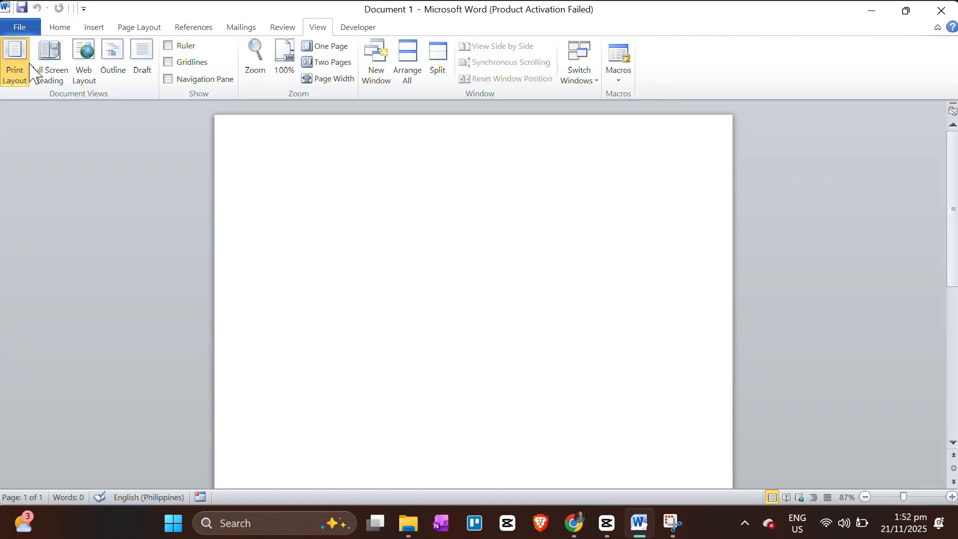
pyautogui.press('F12')
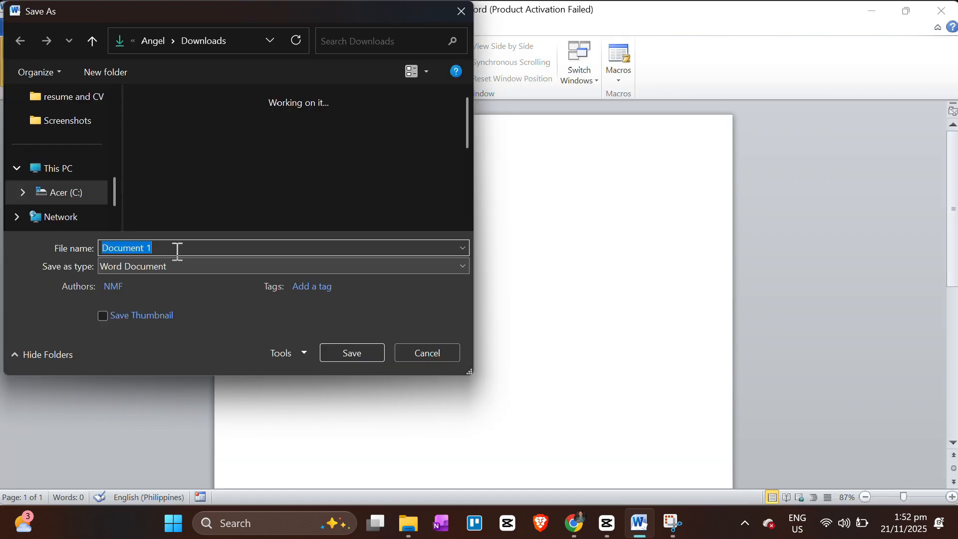
pyautogui.write('Catalog_Setup_2025')
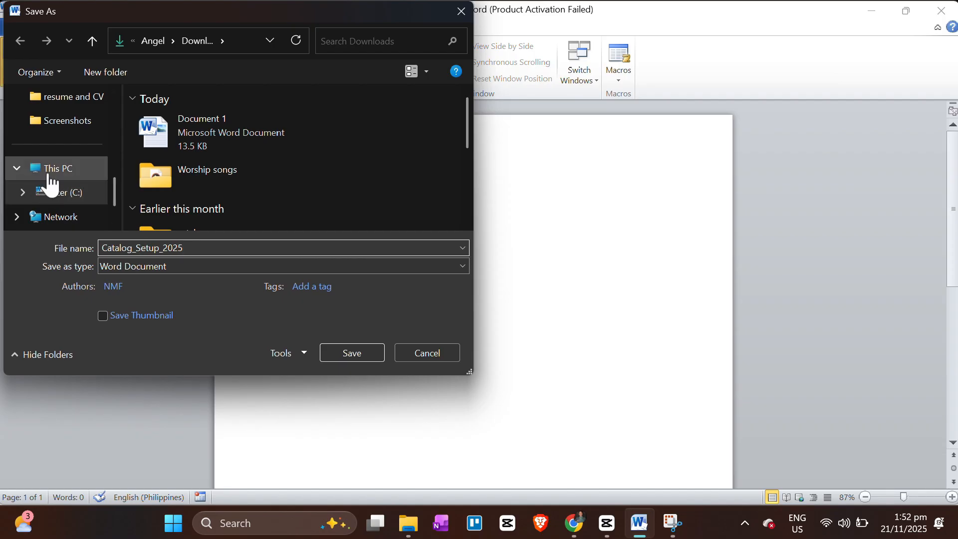
pyautogui.scroll(2, 77, 131)
pyautogui.scroll(3, 75, 124)
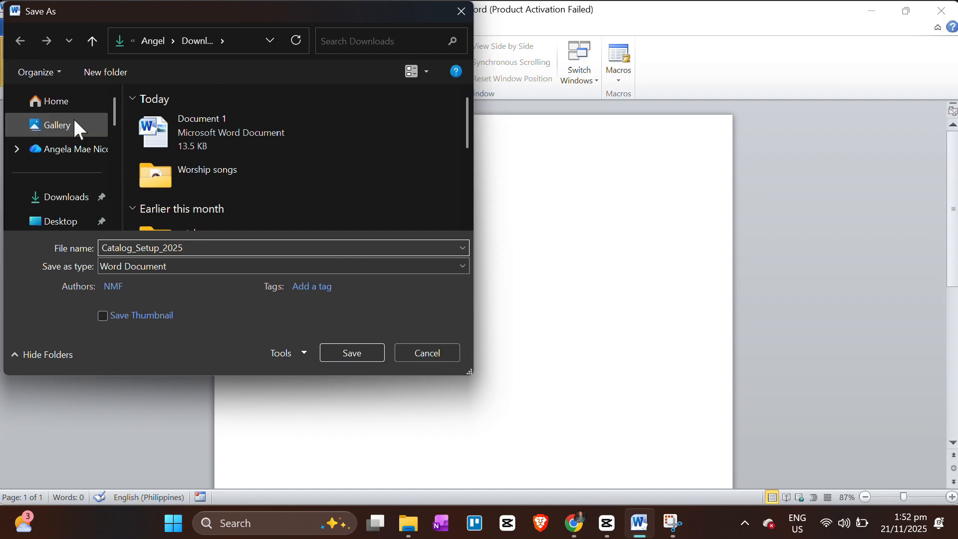
pyautogui.click(63, 205)
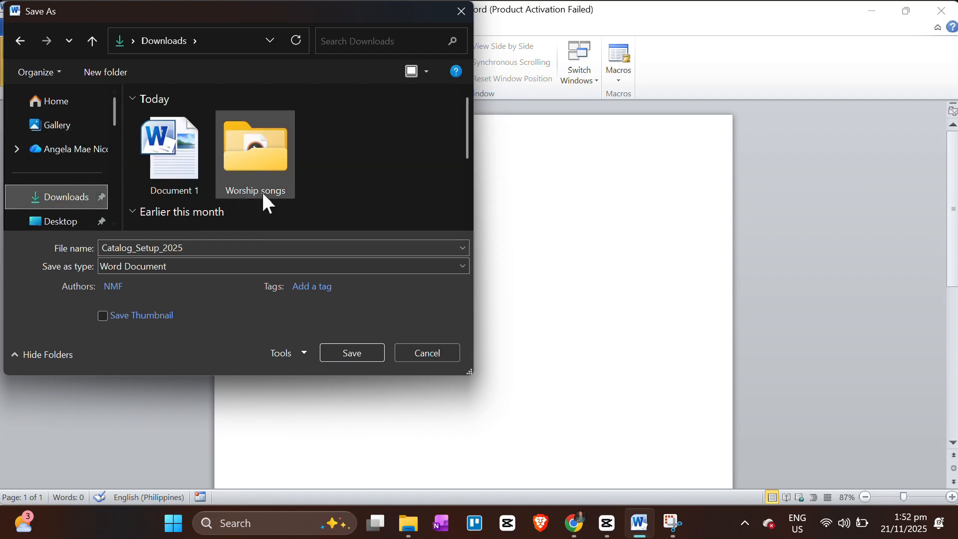
pyautogui.click(338, 355)
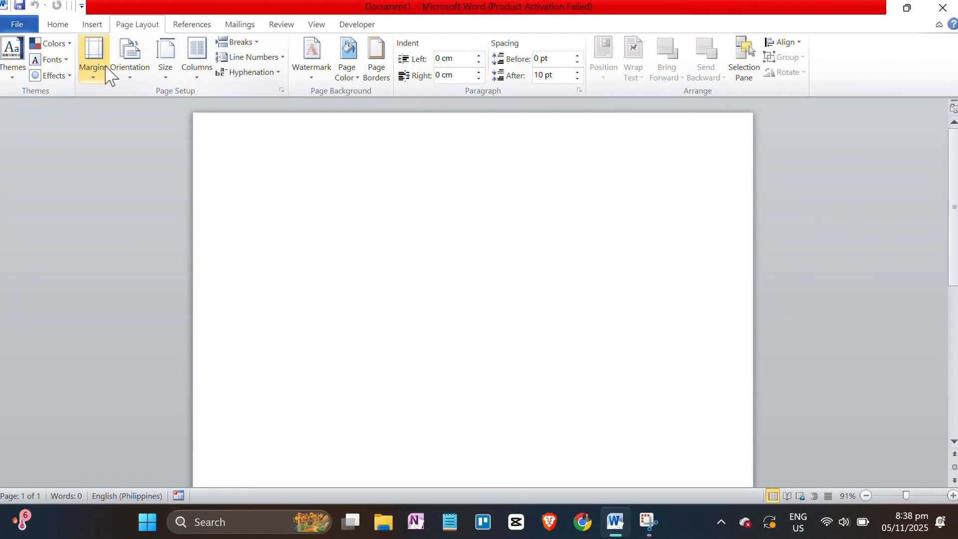
# Set custom margins of 0.75 for the page's top, left, bottom and right edges.
pyautogui.click(105, 66)
pyautogui.click(125, 365)
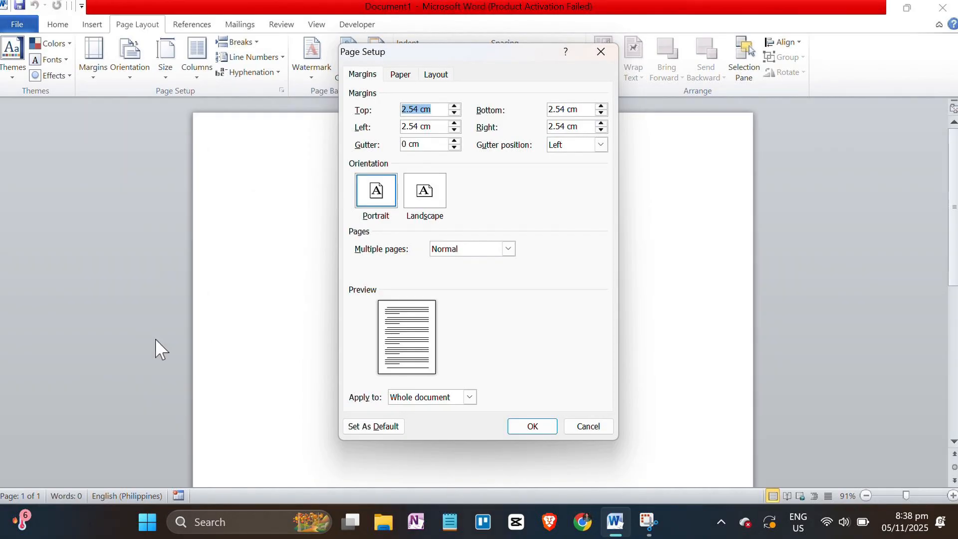
pyautogui.write('0.75')
pyautogui.hotkey('ctrl', 'a')
pyautogui.press('Tab')
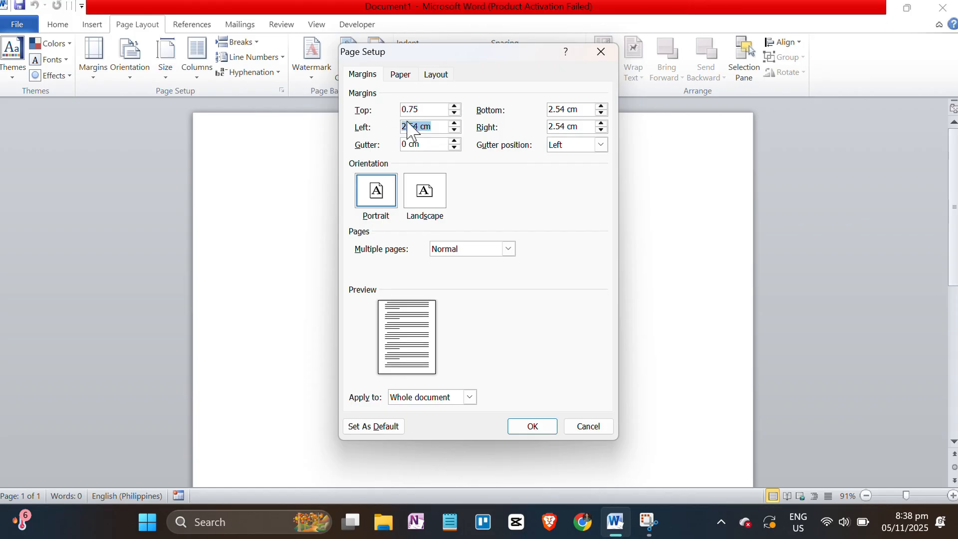
pyautogui.write('0.75')
pyautogui.doubleClick(560, 109)
pyautogui.write('0.75')
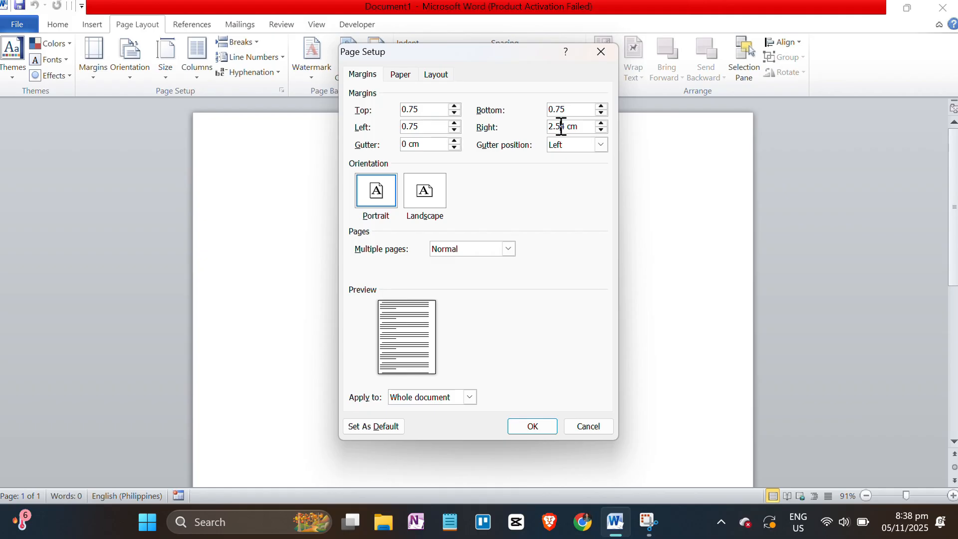
pyautogui.doubleClick(561, 125)
pyautogui.write('0.75')
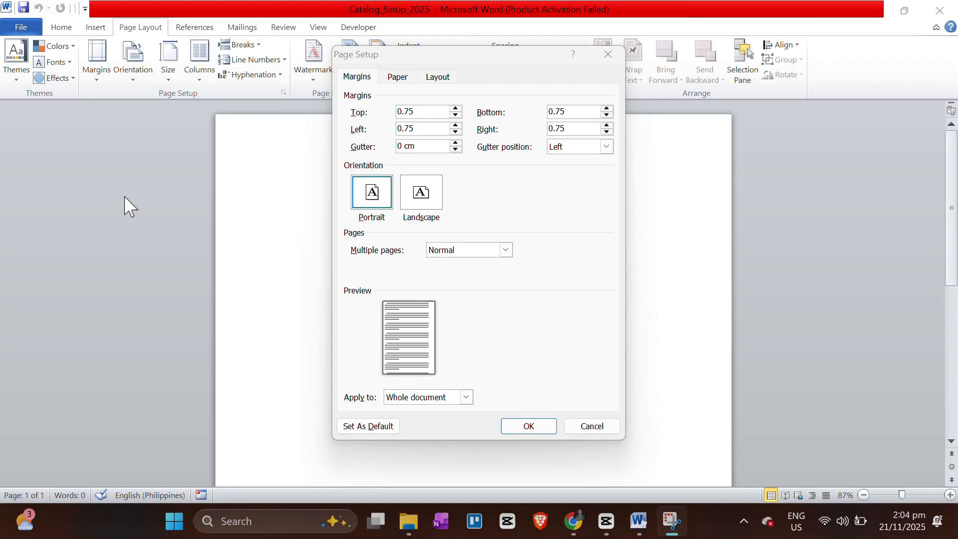
# Set the top, left, bottom and right margins to 1 cm for the whole document.
pyautogui.doubleClick(425, 110)
pyautogui.write('1')
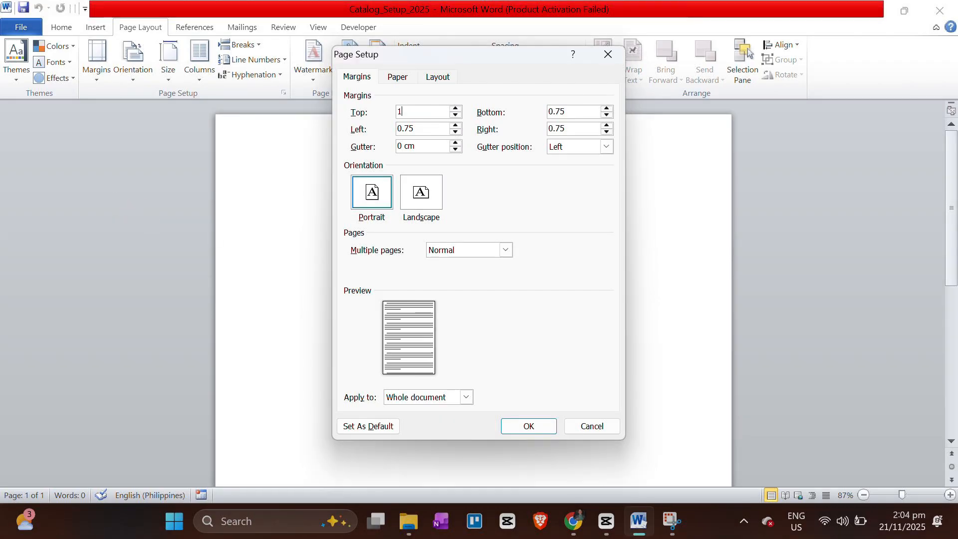
pyautogui.doubleClick(420, 128)
pyautogui.write('1')
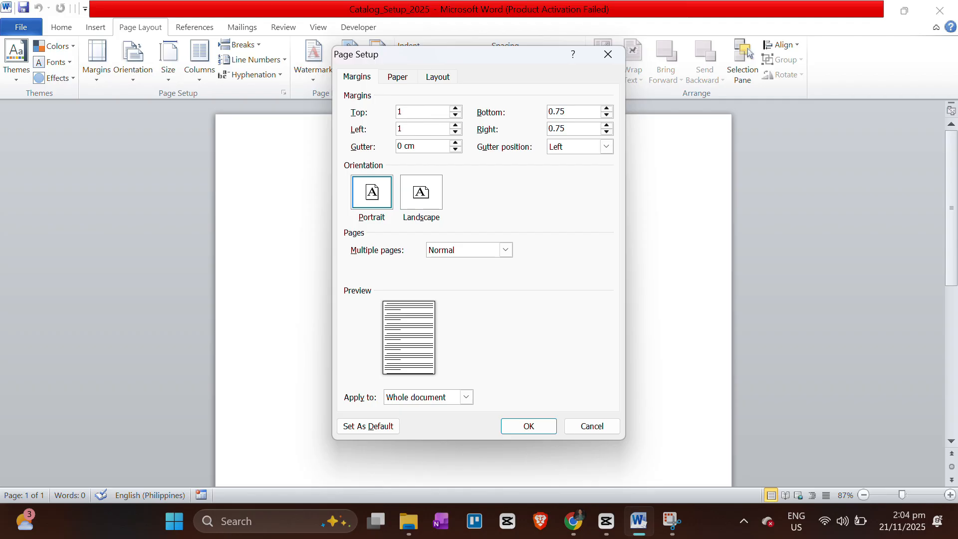
pyautogui.doubleClick(569, 112)
pyautogui.write('1')
pyautogui.doubleClick(569, 128)
pyautogui.write('1')
pyautogui.click(540, 432)
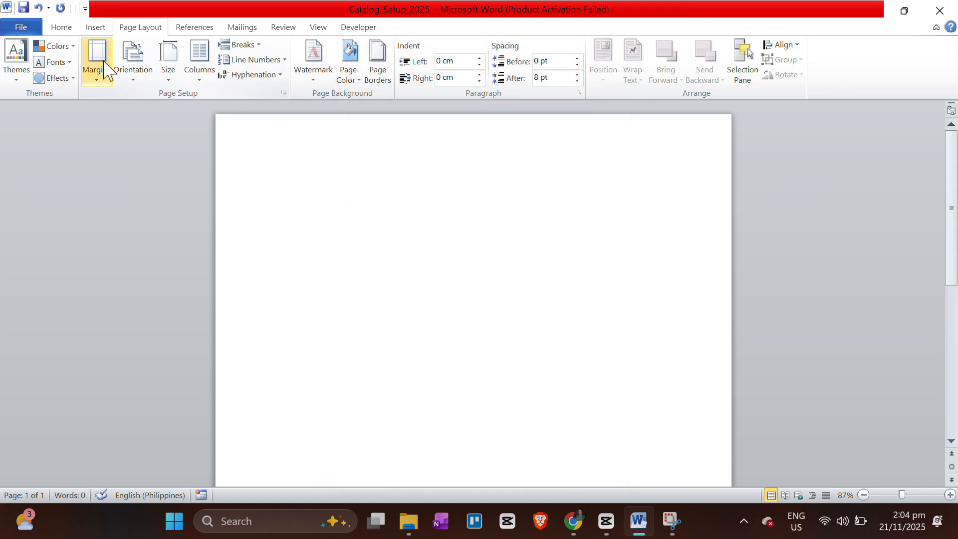
# Apply the Mirrored margin preset and set the gutter to 0.25 cm.
pyautogui.click(104, 65)
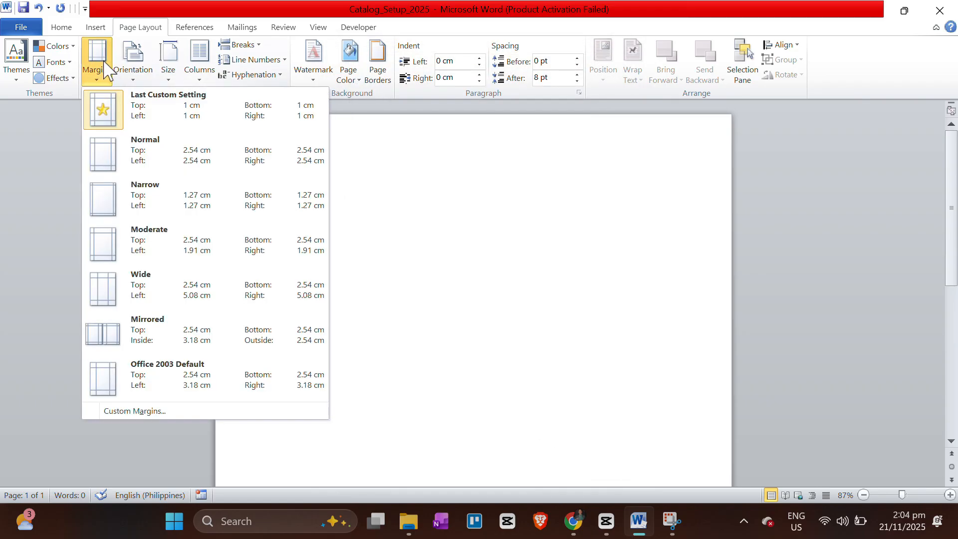
pyautogui.click(198, 344)
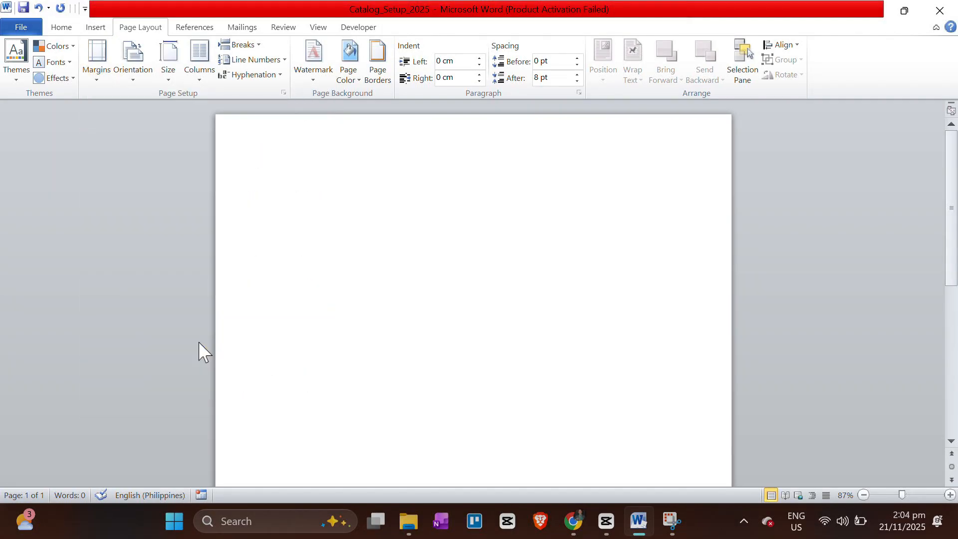
pyautogui.click(99, 78)
pyautogui.click(133, 412)
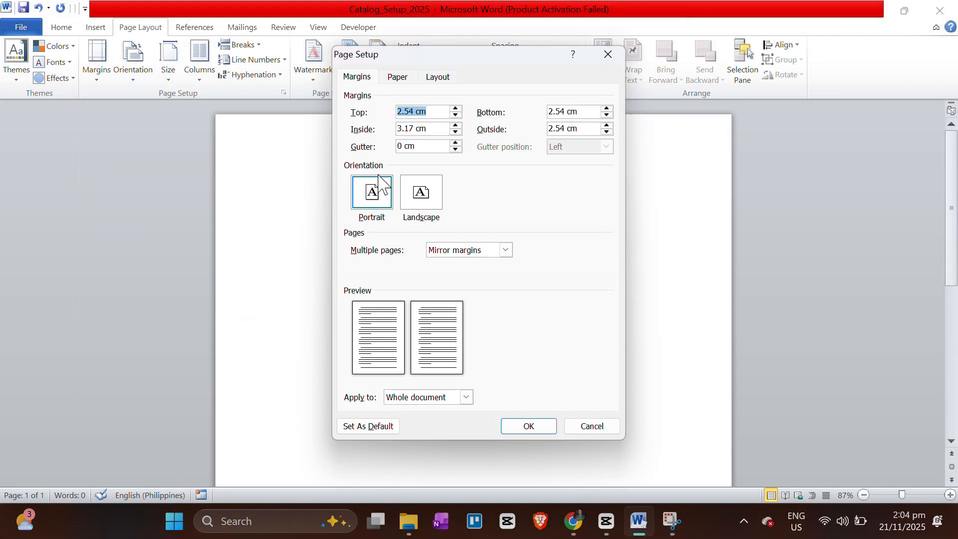
pyautogui.click(433, 146)
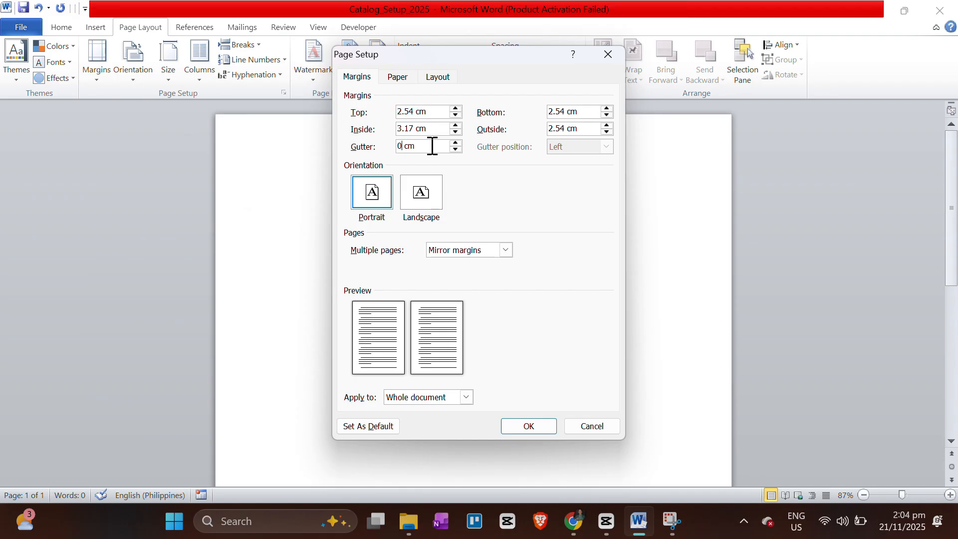
pyautogui.write('.25')
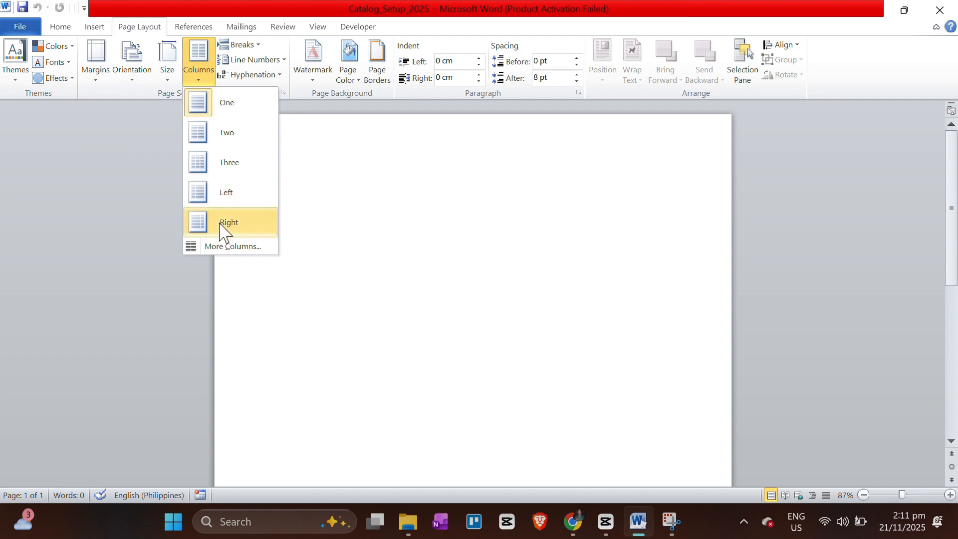
# Format the whole document in two equal-width columns, entering 0.3 for both the column width and the spacing.
pyautogui.click(220, 247)
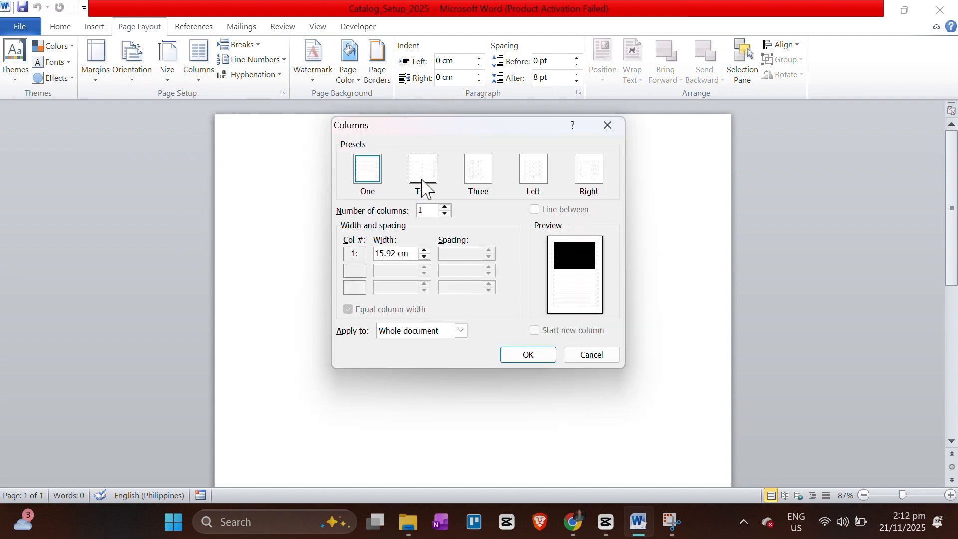
pyautogui.click(424, 183)
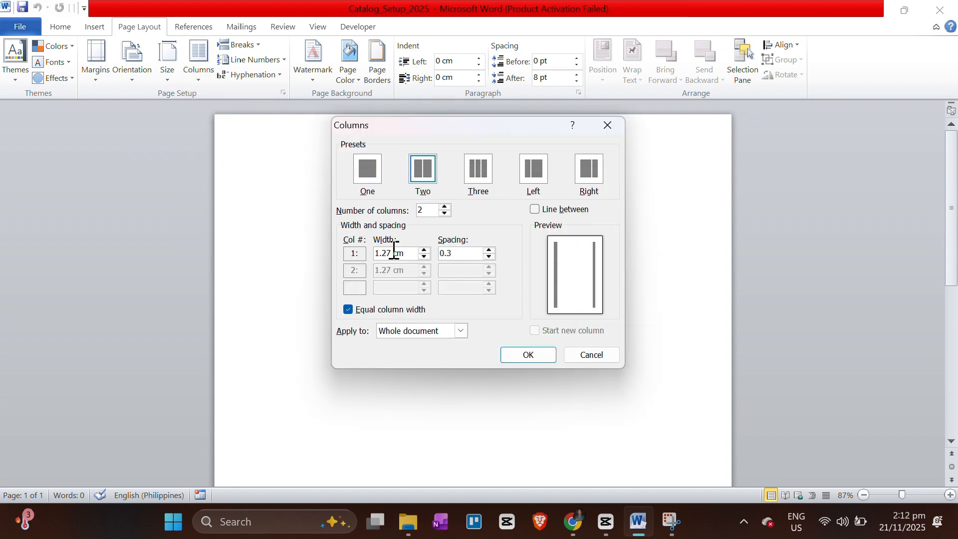
pyautogui.click(393, 256)
pyautogui.doubleClick(394, 256)
pyautogui.write('0.3')
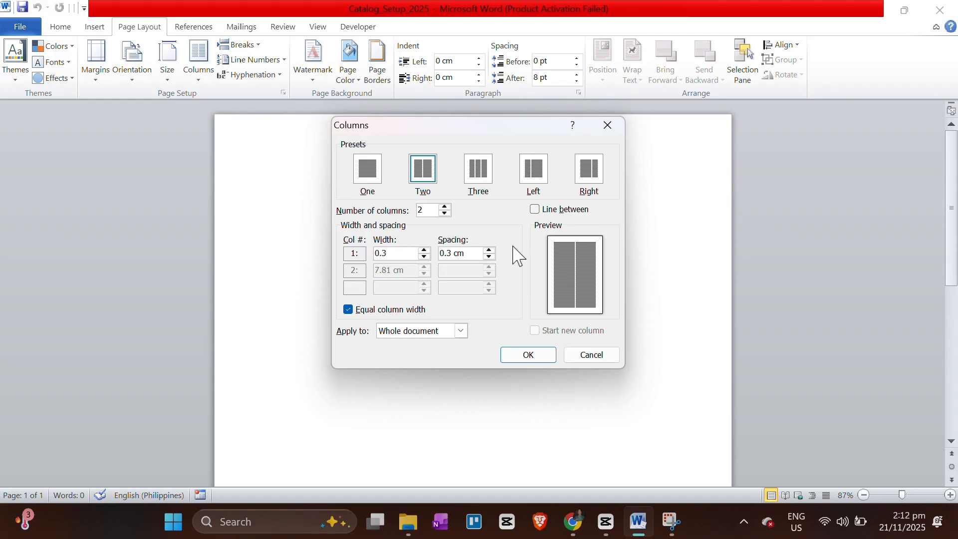
pyautogui.click(521, 363)
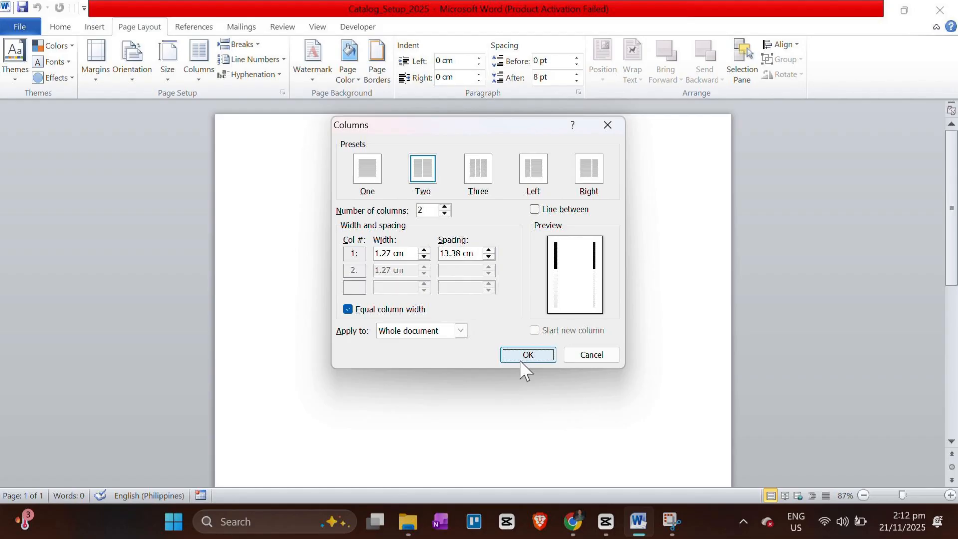
pyautogui.click(520, 360)
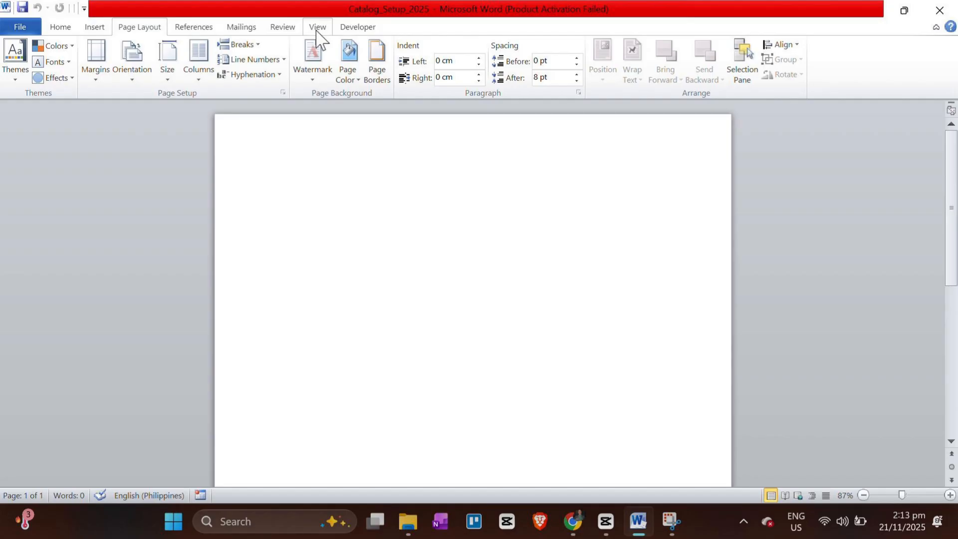
# Display the layout gridlines on the page and hide them again.
pyautogui.click(316, 29)
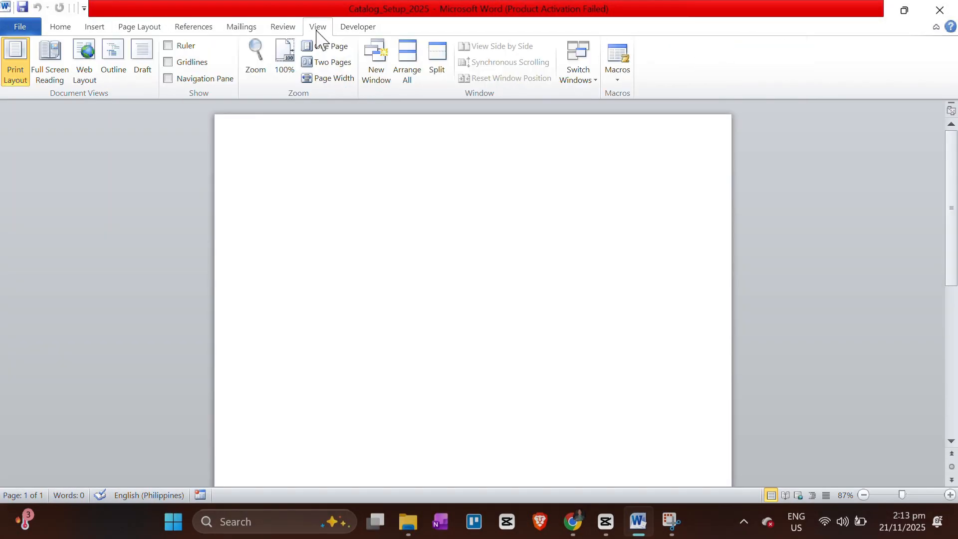
pyautogui.click(169, 62)
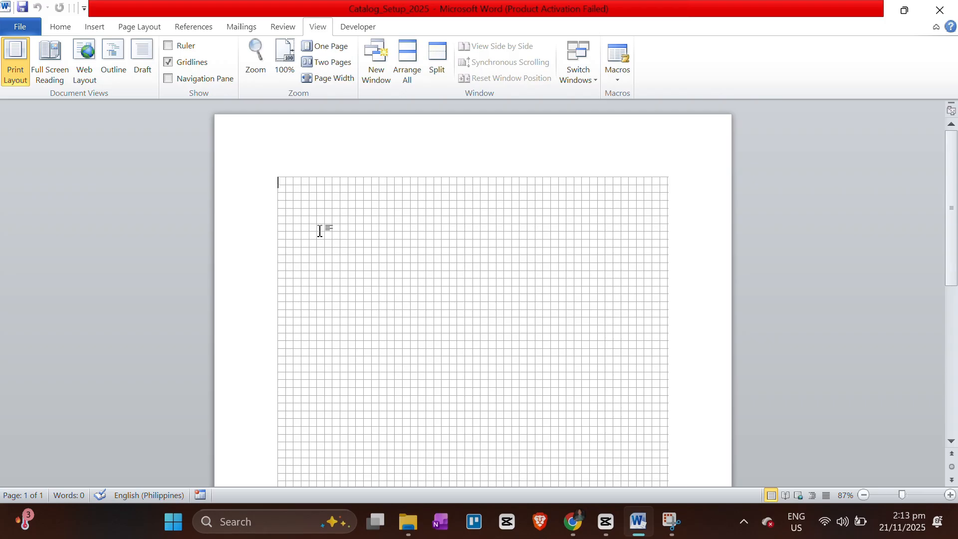
pyautogui.click(168, 61)
pyautogui.click(168, 64)
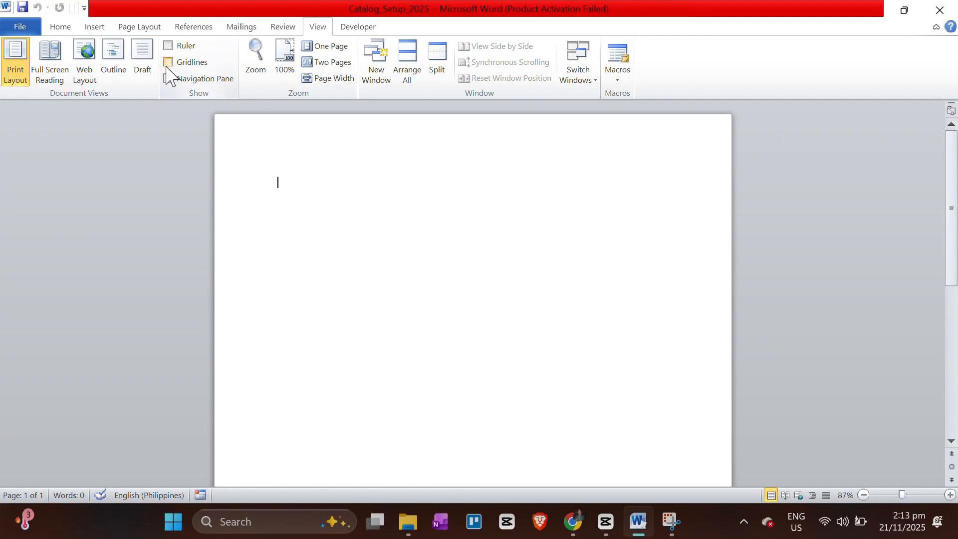
pyautogui.click(392, 29)
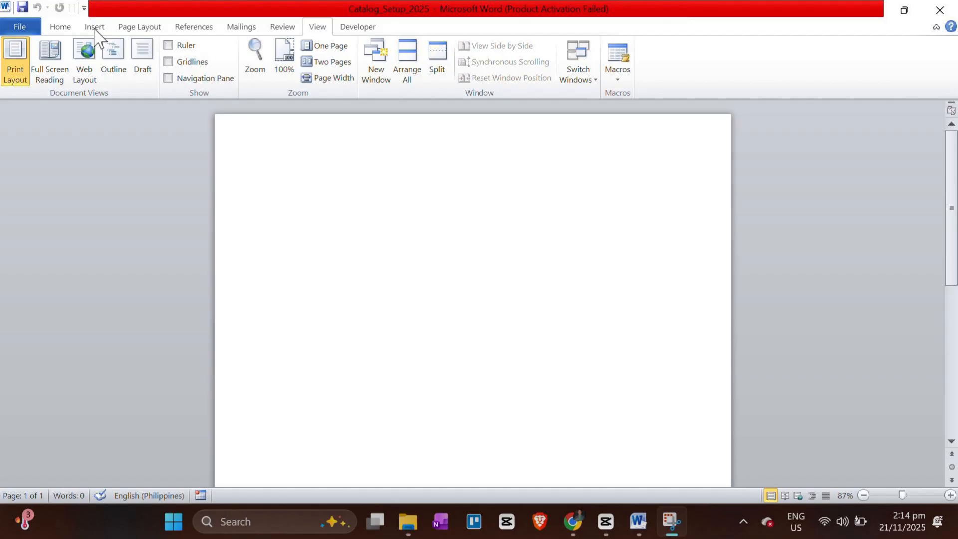
pyautogui.click(95, 29)
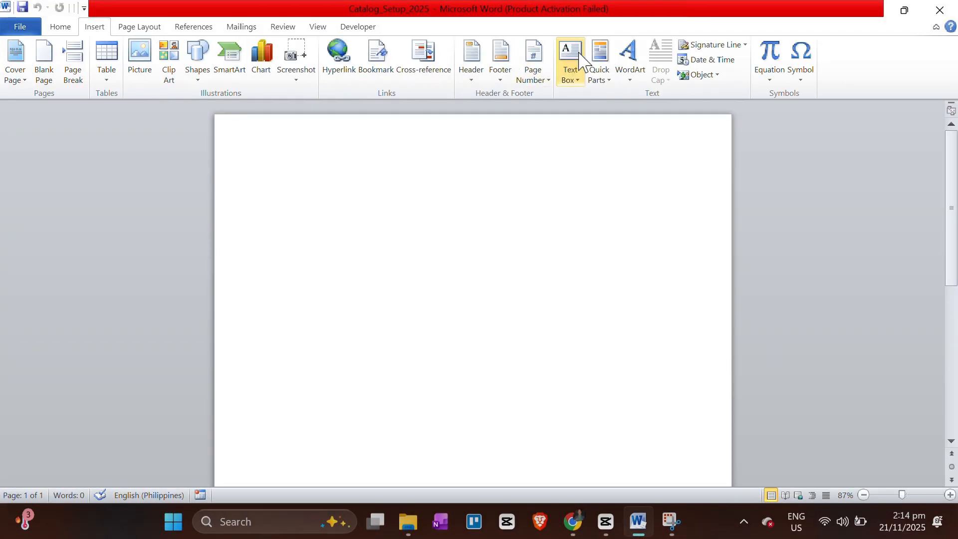
pyautogui.click(571, 67)
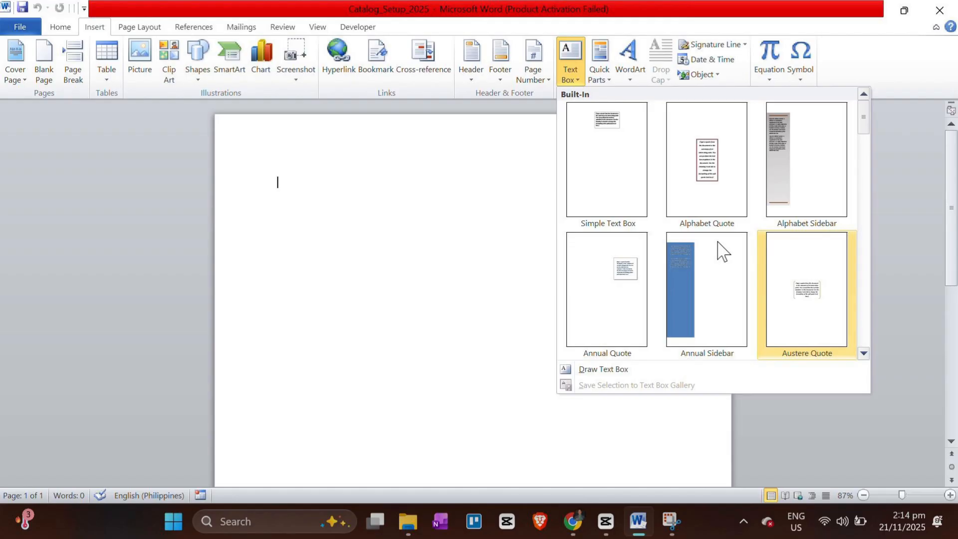
pyautogui.click(492, 294)
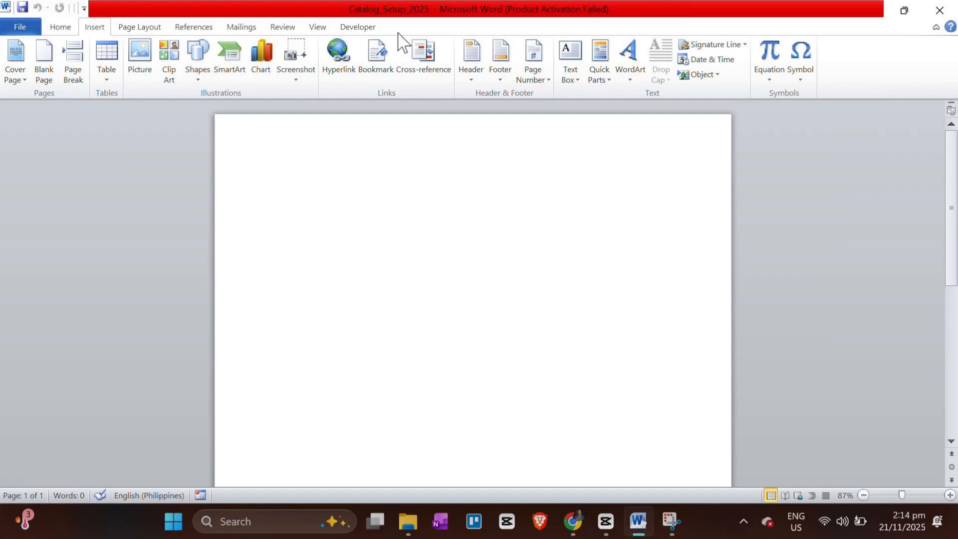
# Insert a Next Page section break so that a new section starts on the following page.
pyautogui.scroll(-1, 395, 50)
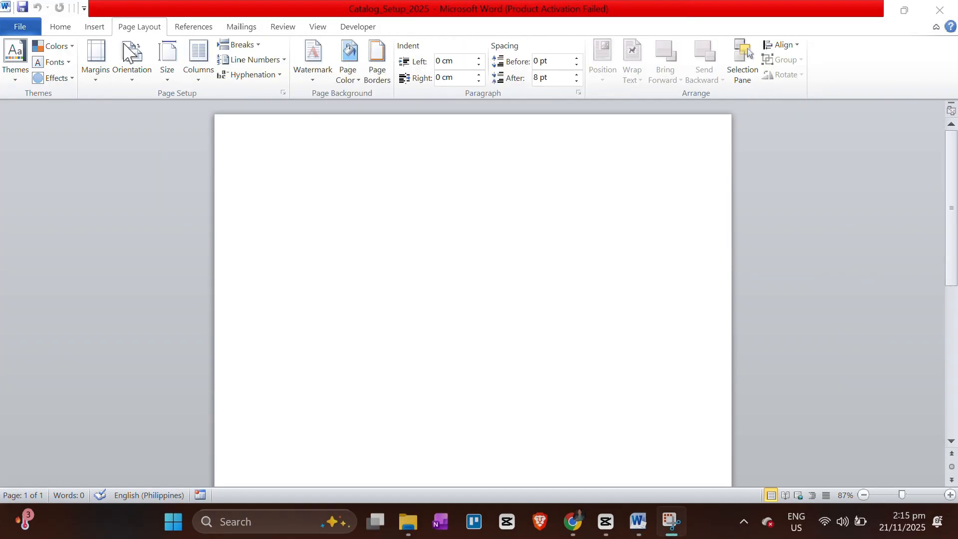
pyautogui.click(242, 46)
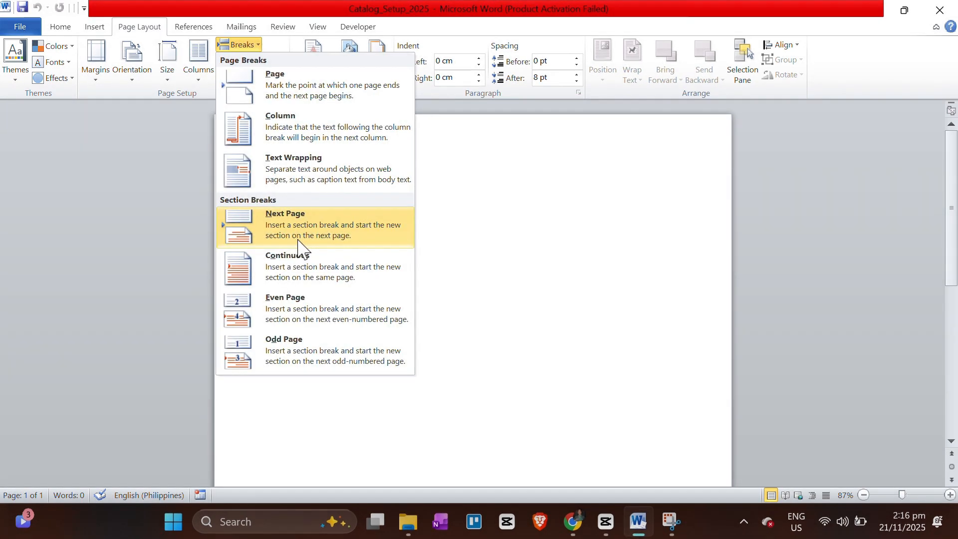
pyautogui.click(298, 244)
pyautogui.scroll(-10, 297, 239)
pyautogui.scroll(15, 297, 240)
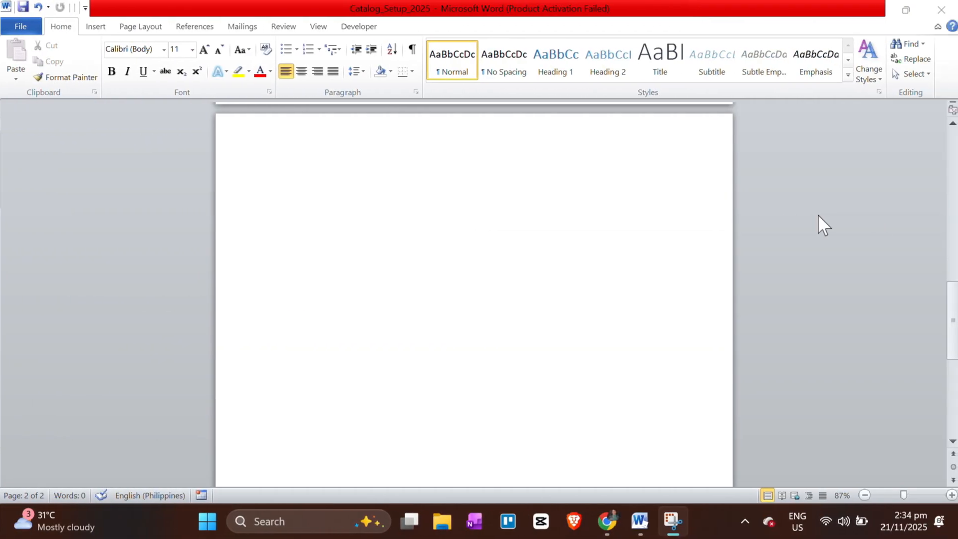
# Unlink the Section 2 header from the previous section and close header editing.
pyautogui.doubleClick(388, 136)
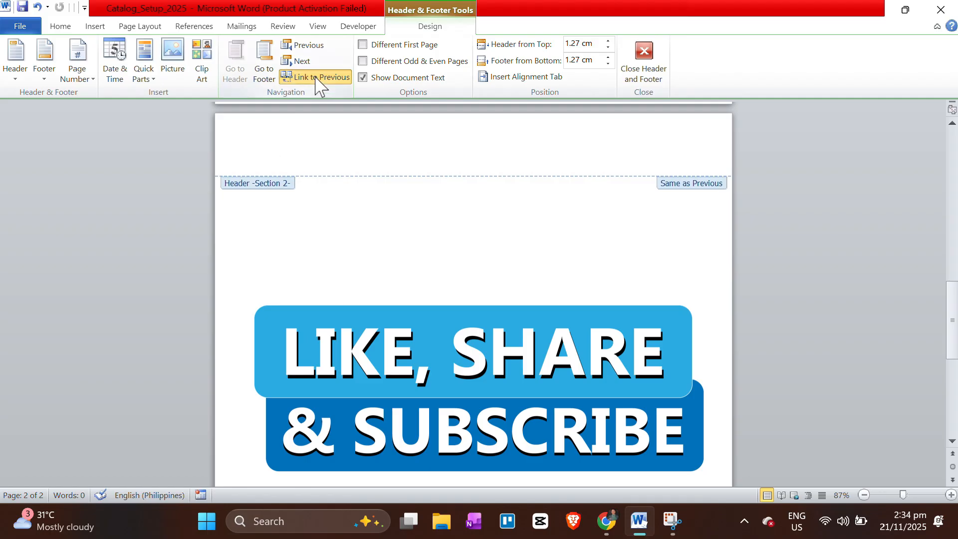
pyautogui.click(317, 79)
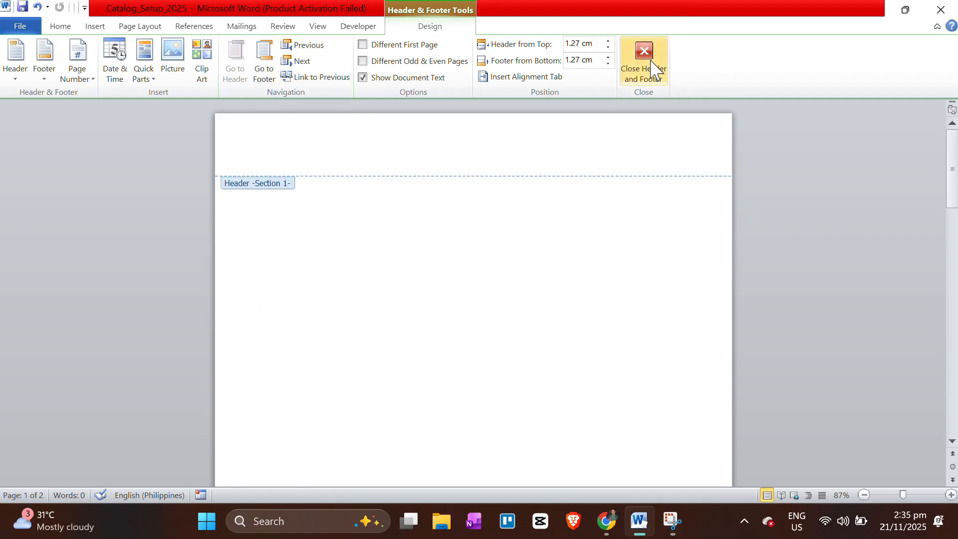
pyautogui.click(649, 65)
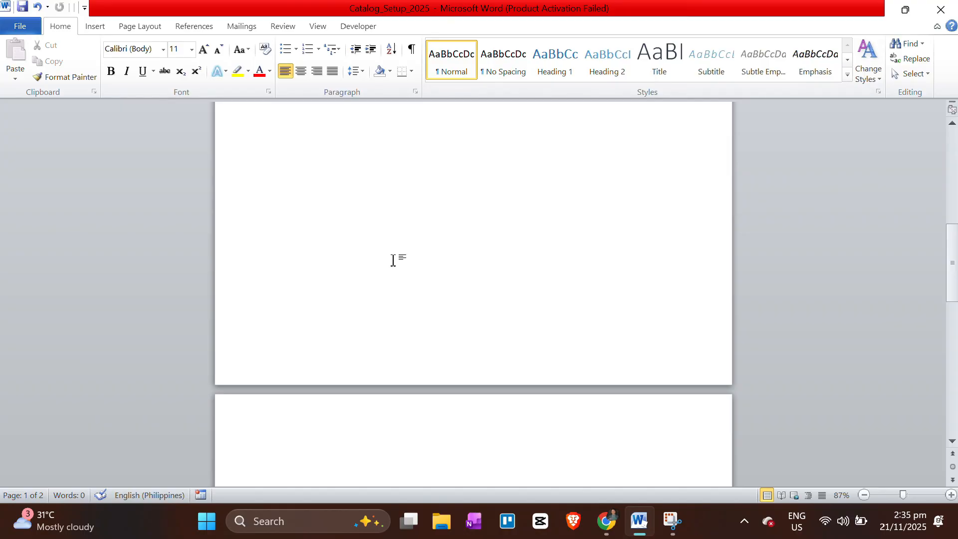
# Set the page numbering of the second section to start at 1.
pyautogui.scroll(5, 408, 194)
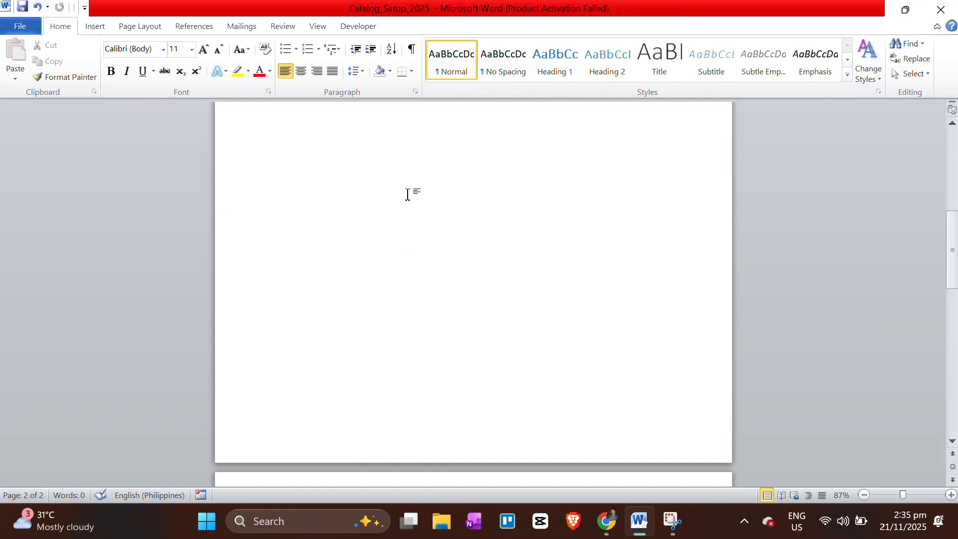
pyautogui.scroll(-8, 405, 284)
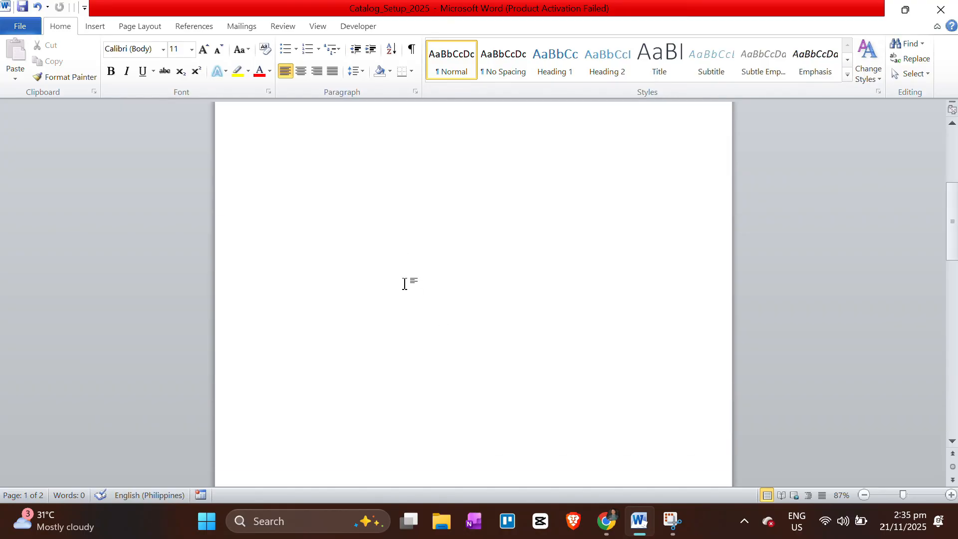
pyautogui.scroll(-3, 404, 284)
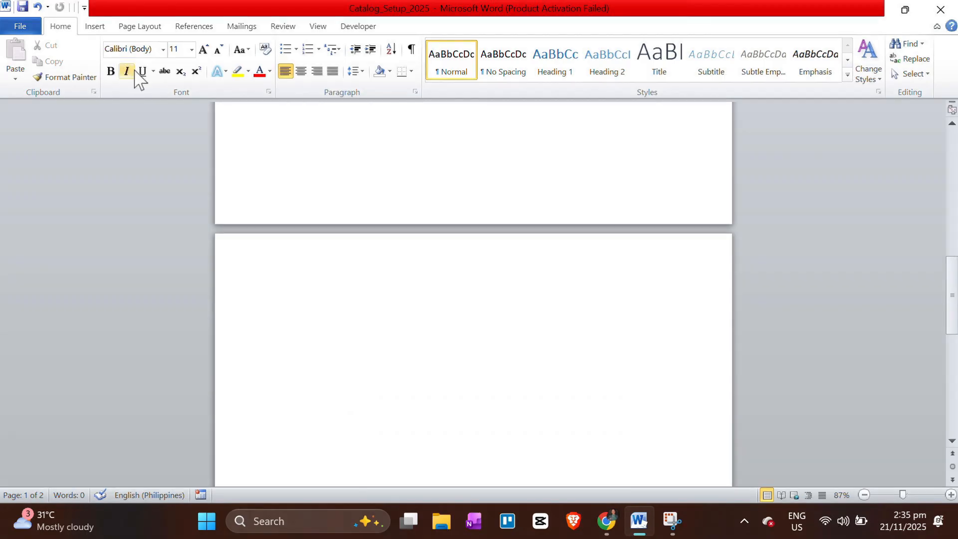
pyautogui.click(94, 28)
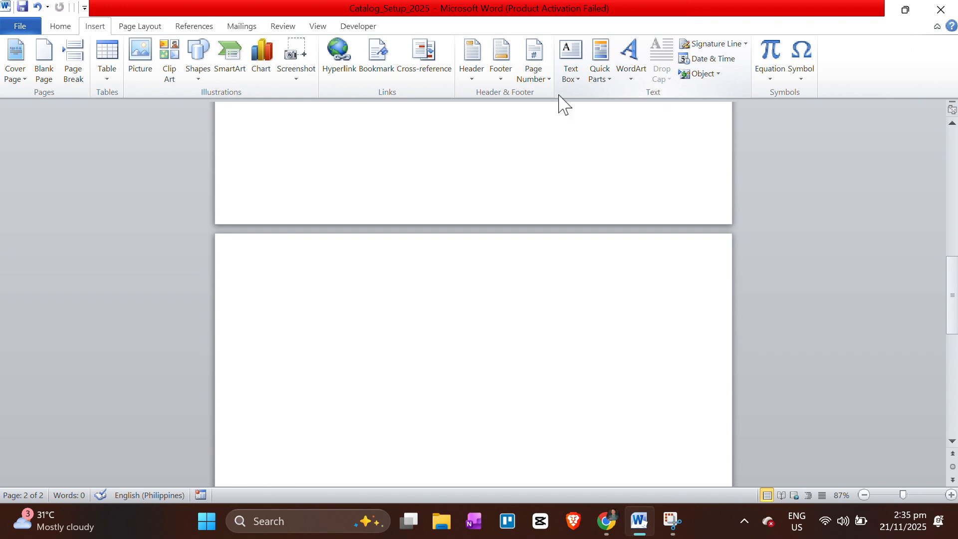
pyautogui.click(536, 73)
pyautogui.click(569, 162)
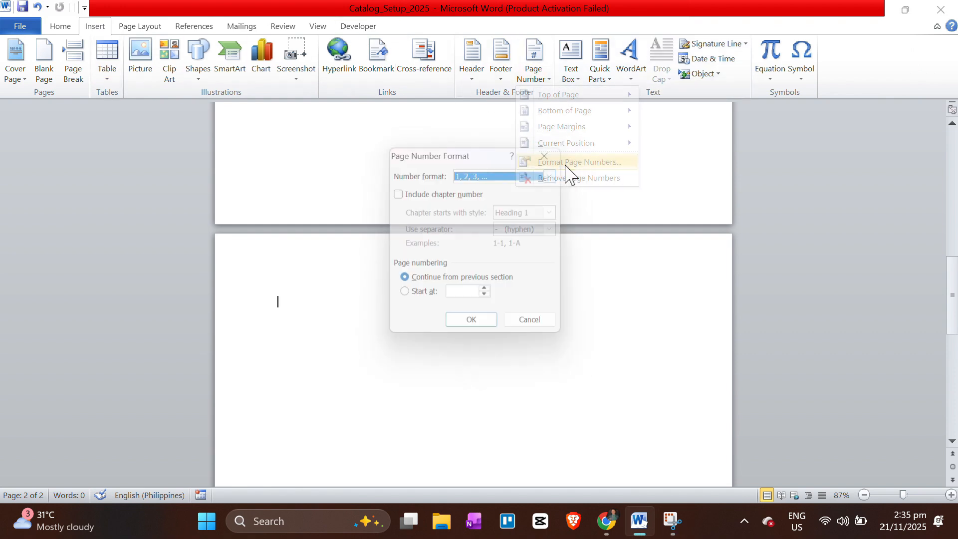
pyautogui.click(453, 297)
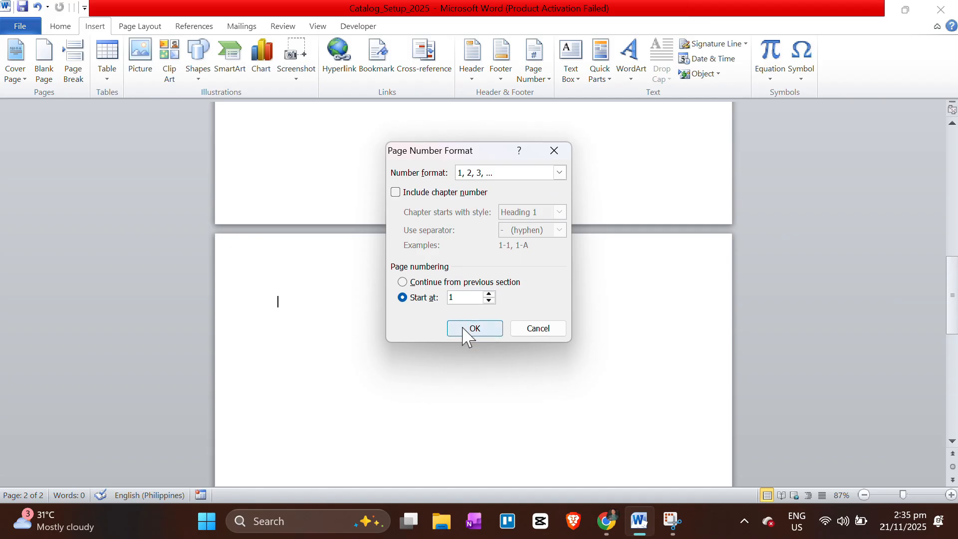
pyautogui.click(473, 327)
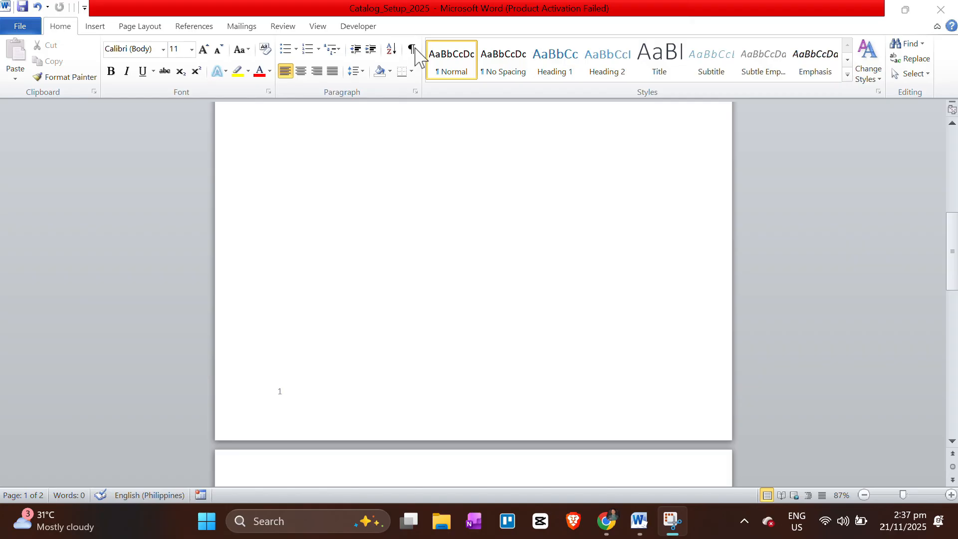
# Show the paragraph marks and other hidden formatting symbols, and hide them again.
pyautogui.click(413, 52)
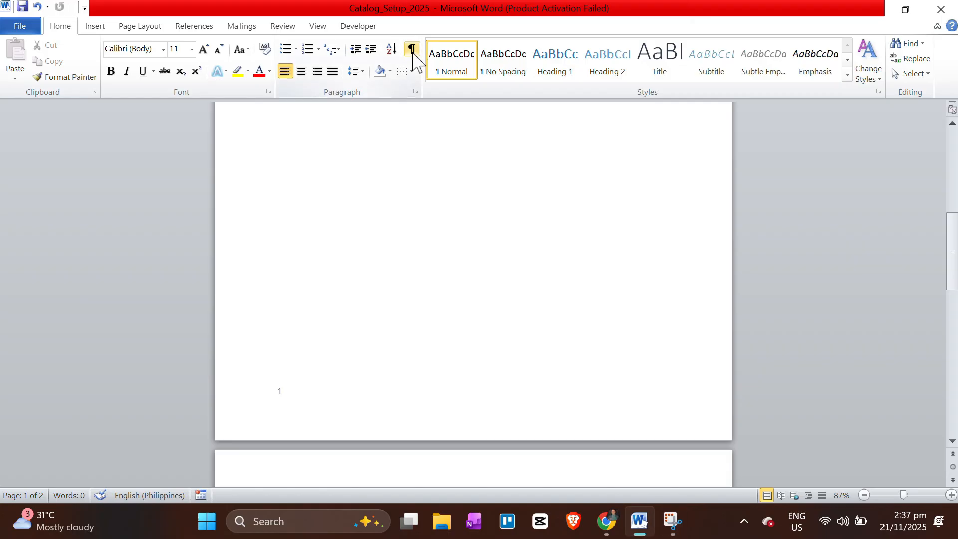
pyautogui.click(413, 52)
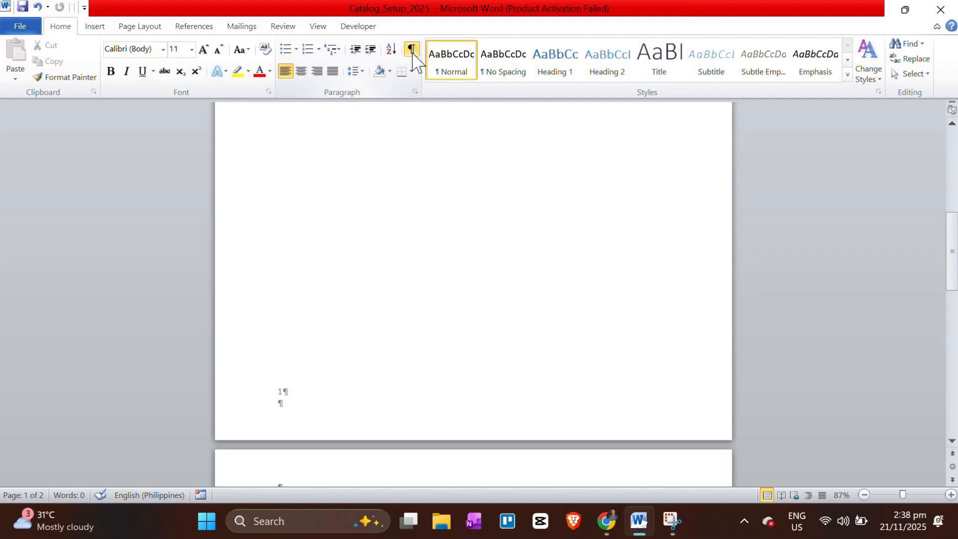
pyautogui.click(411, 50)
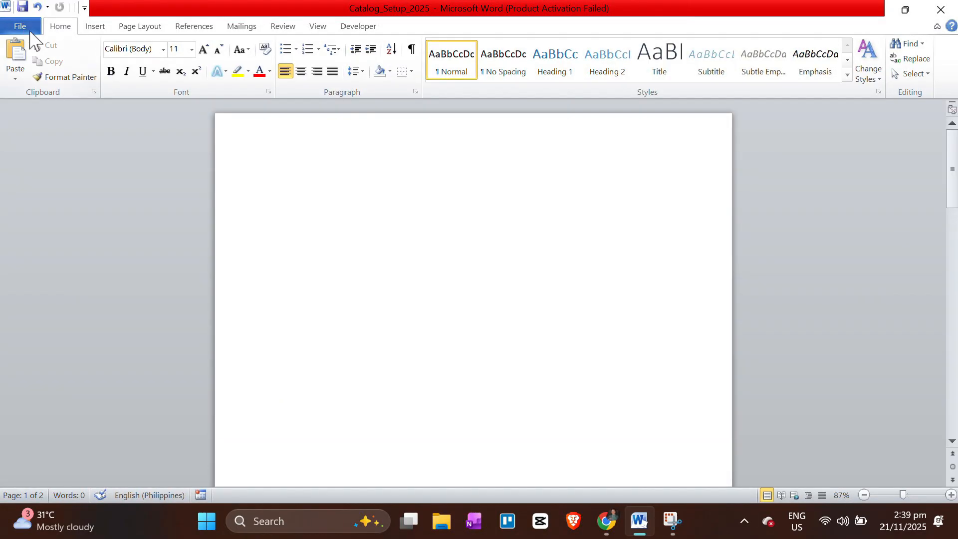
# Save a copy of the document in the Downloads folder as Catalog_Template_2025, keeping the Word Document type.
pyautogui.click(25, 29)
pyautogui.click(28, 66)
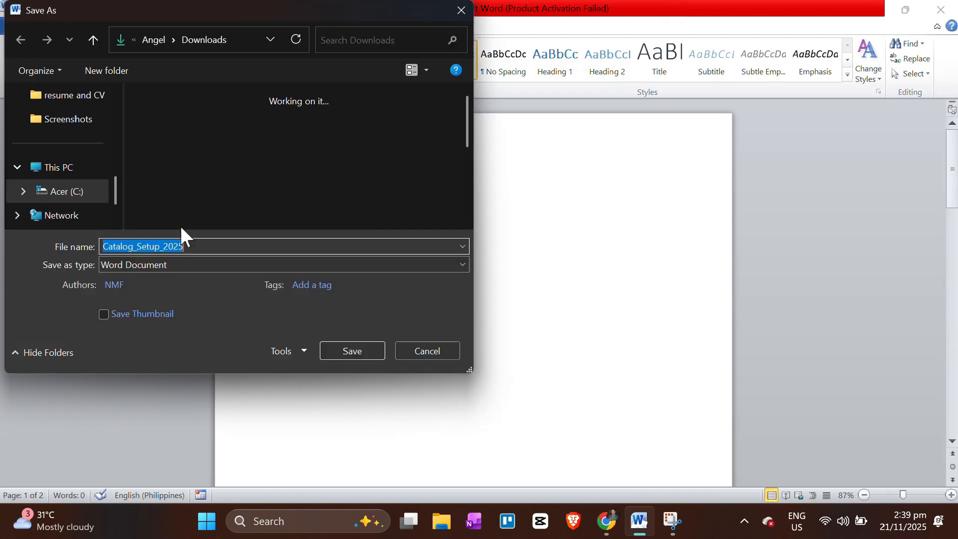
pyautogui.write('Catalog_Template_2025')
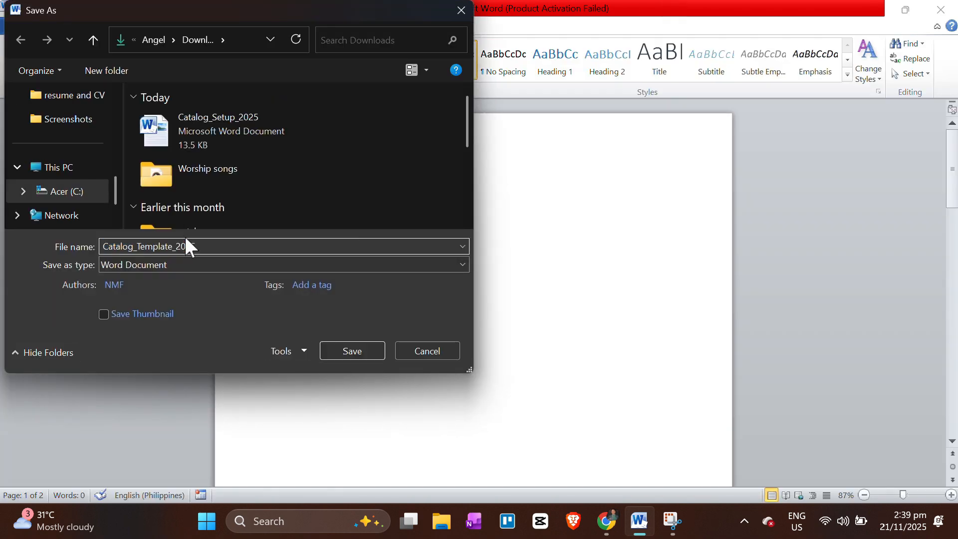
pyautogui.click(178, 263)
pyautogui.click(178, 265)
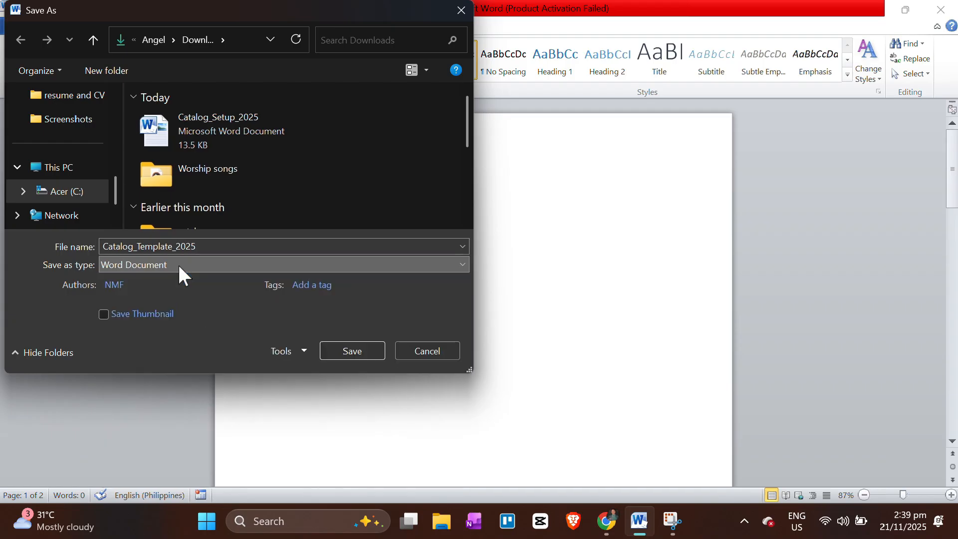
pyautogui.scroll(5, 47, 130)
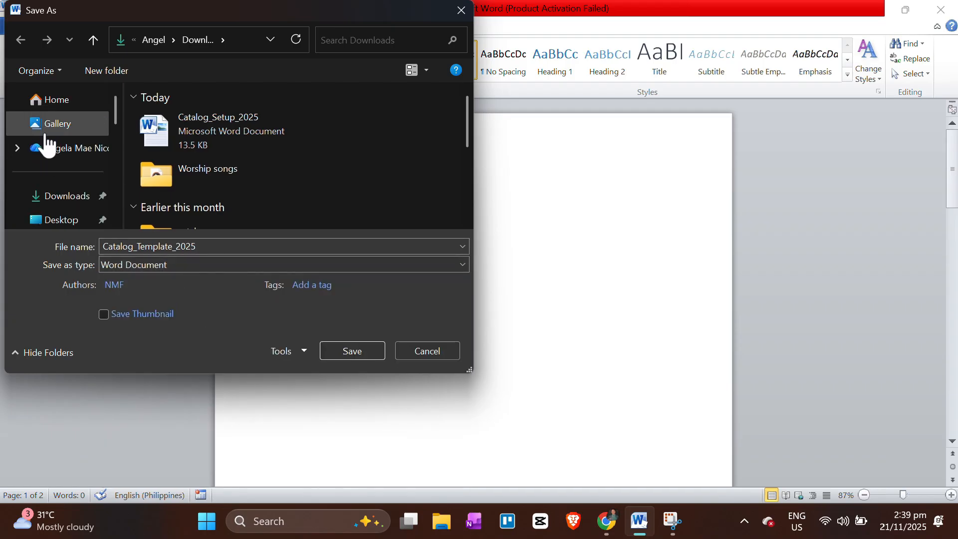
pyautogui.click(59, 199)
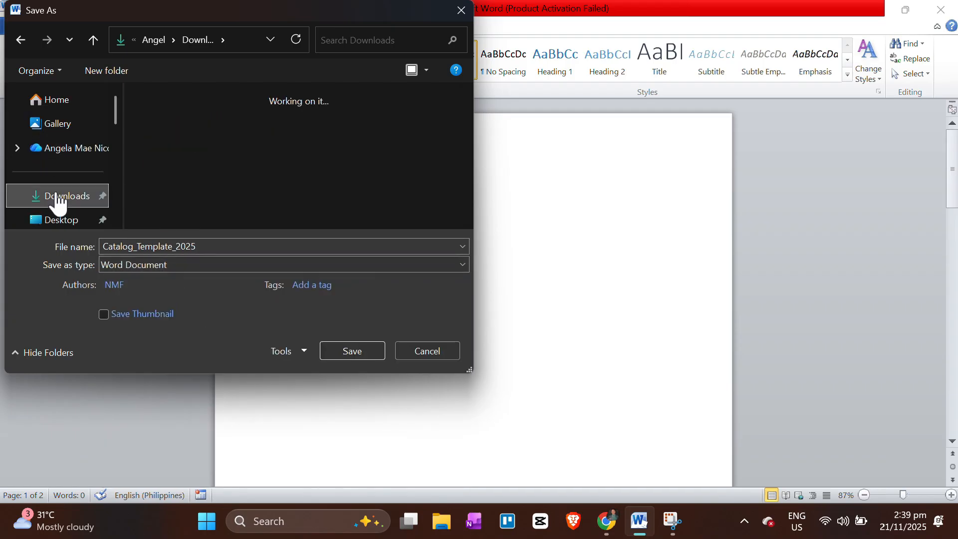
pyautogui.click(344, 353)
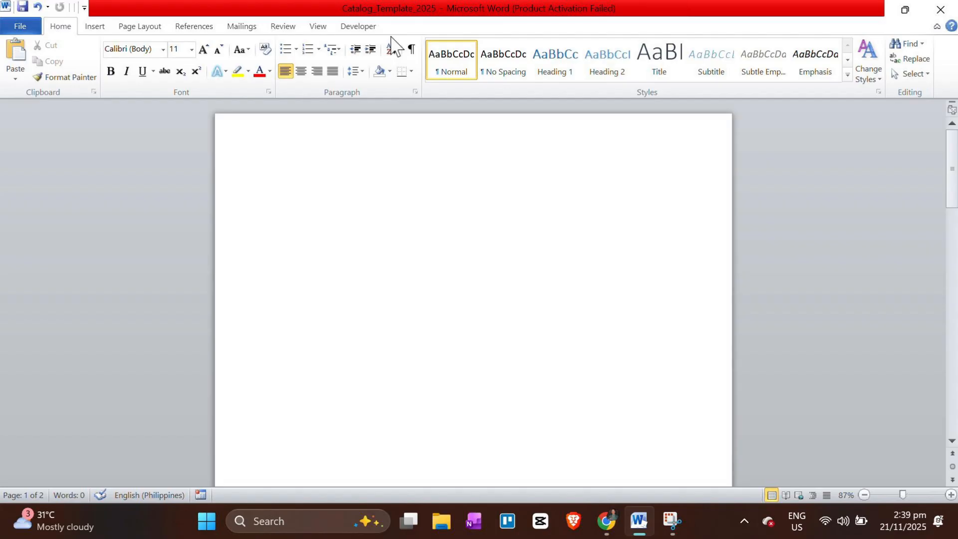
# Modify the Heading 1 style to use the Algerian font in black.
pyautogui.rightClick(538, 76)
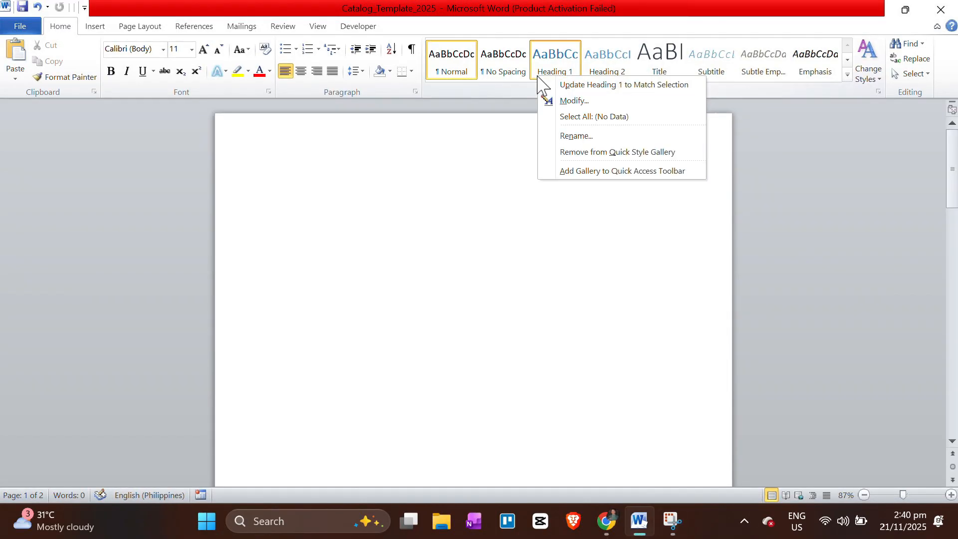
pyautogui.click(572, 100)
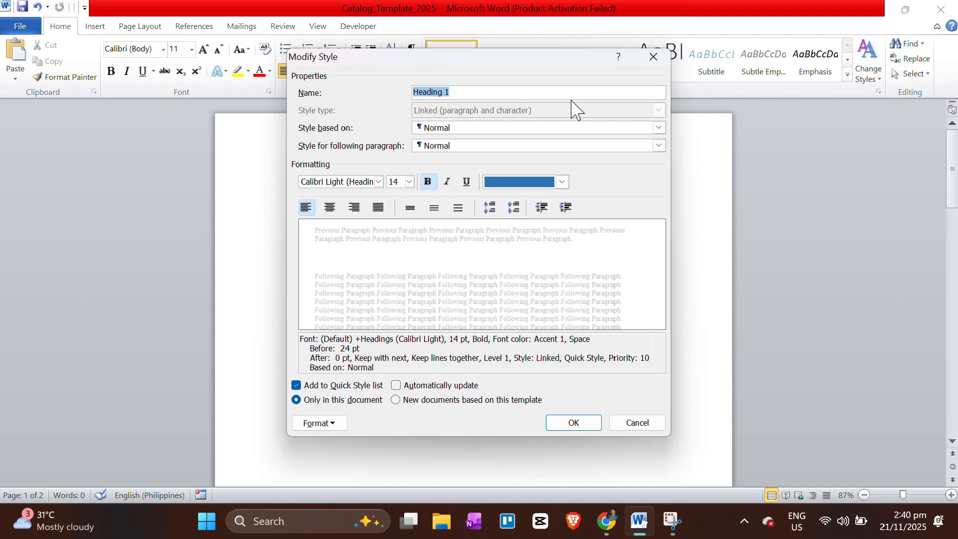
pyautogui.click(562, 183)
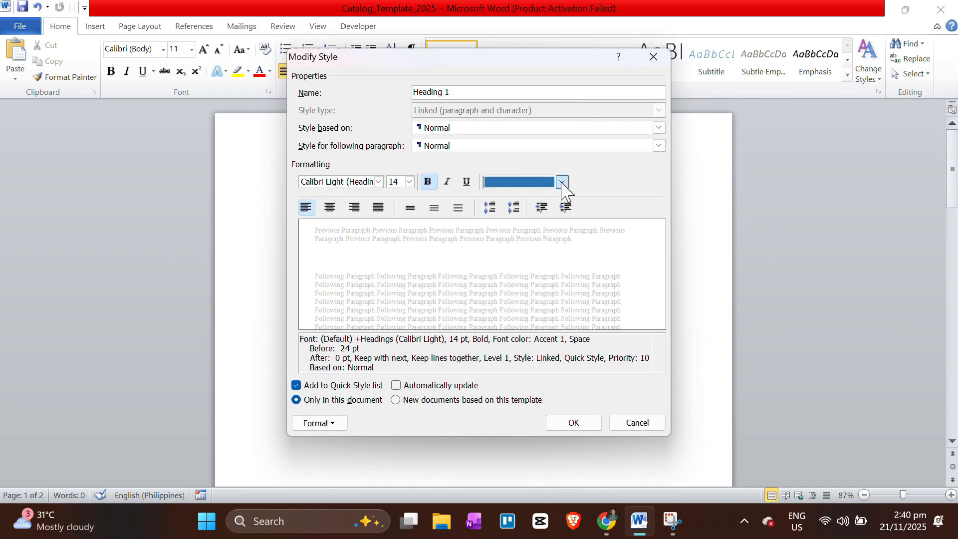
pyautogui.click(499, 225)
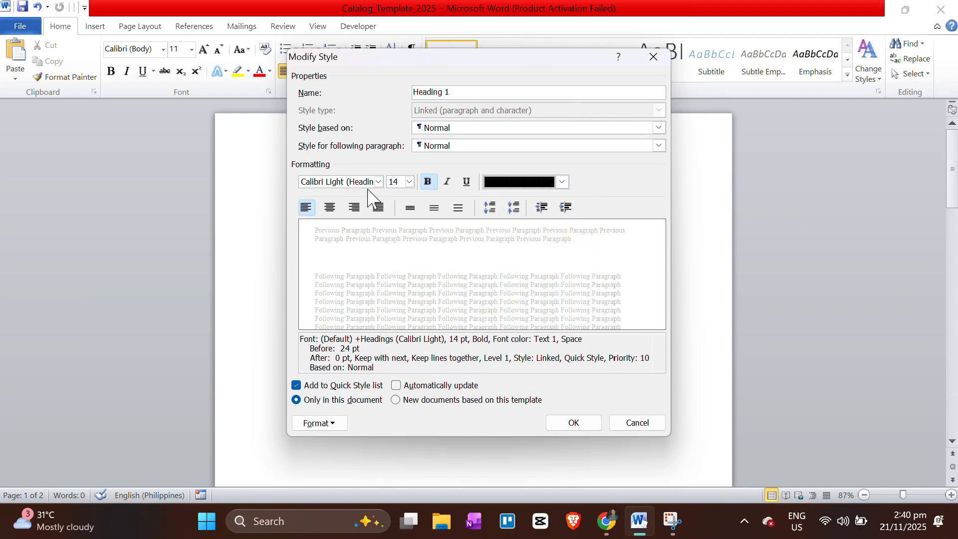
pyautogui.click(355, 182)
pyautogui.click(378, 182)
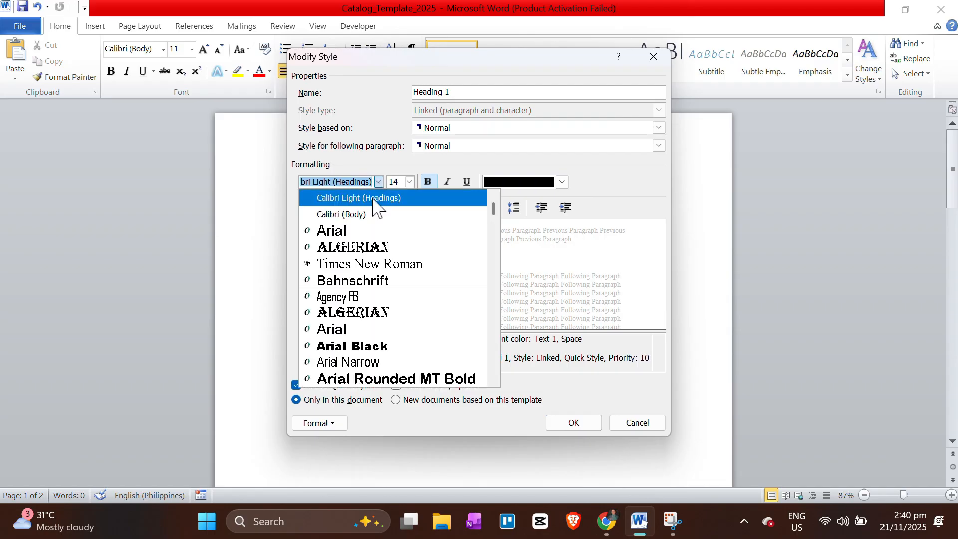
pyautogui.click(367, 247)
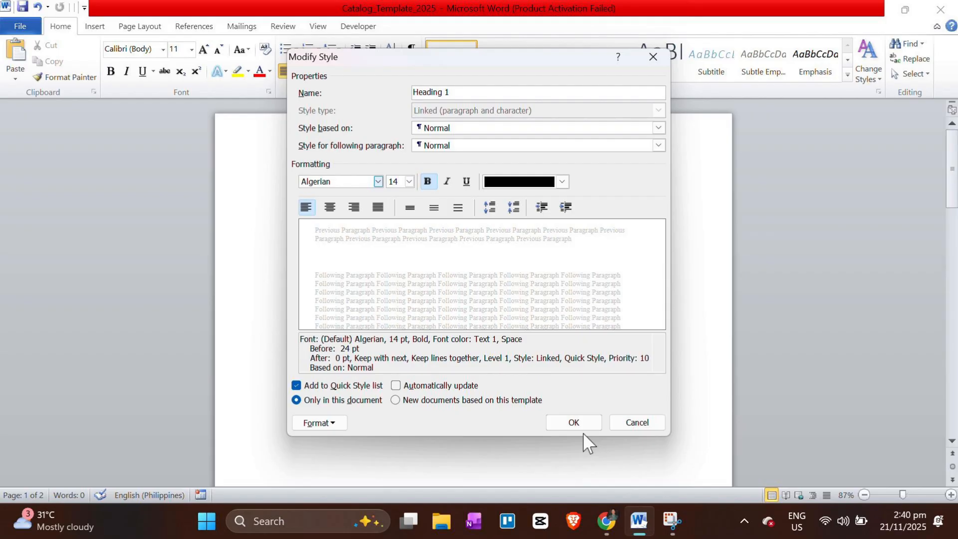
pyautogui.click(573, 424)
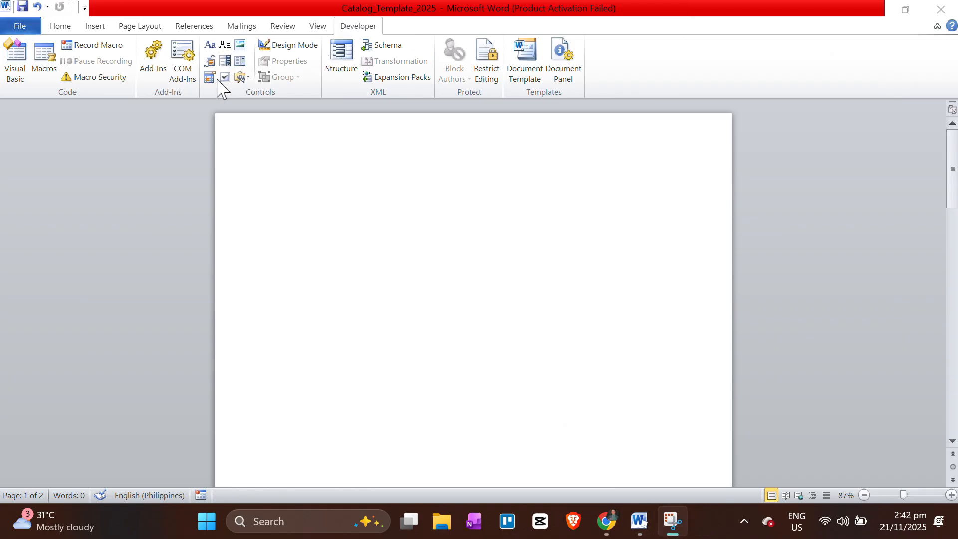
# Try inserting a plain text content control on the first page and undo the insertion.
pyautogui.click(240, 46)
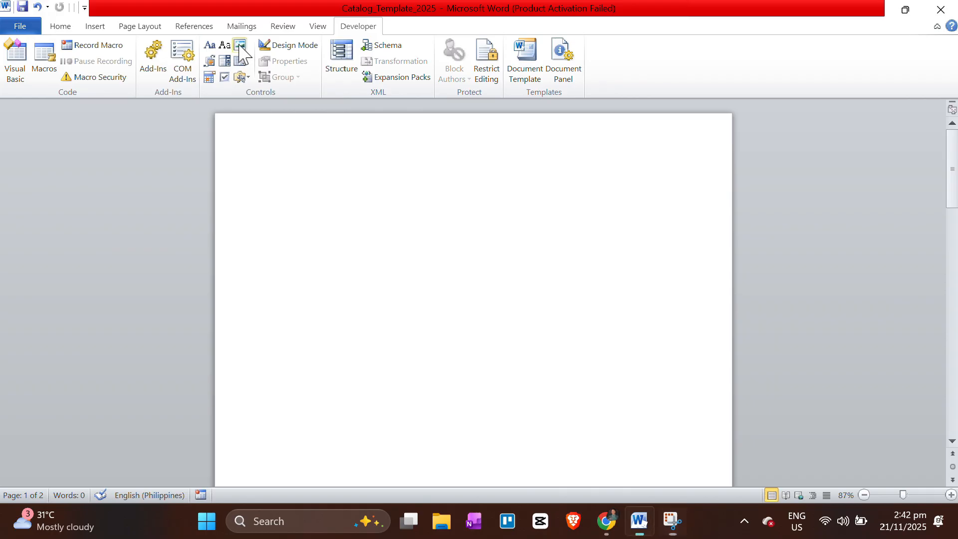
pyautogui.click(225, 45)
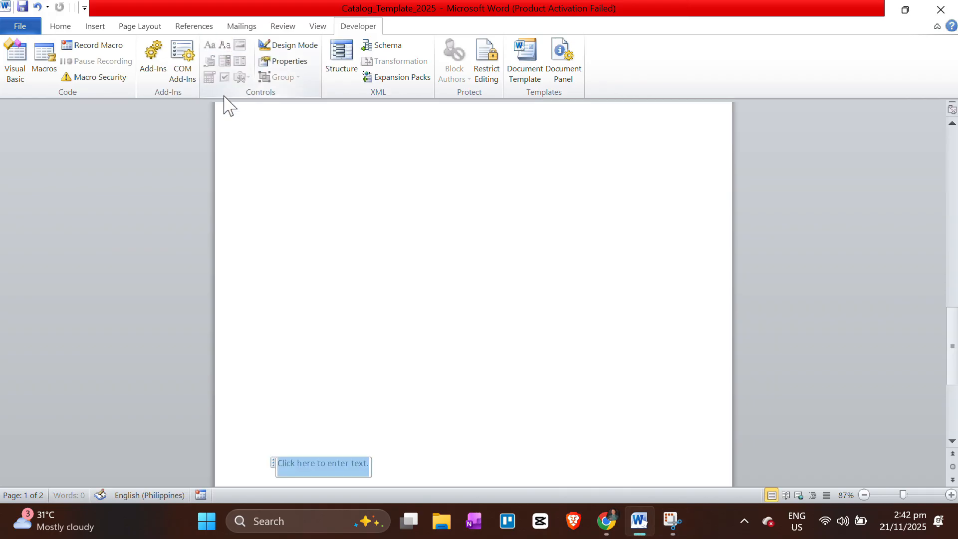
pyautogui.click(37, 6)
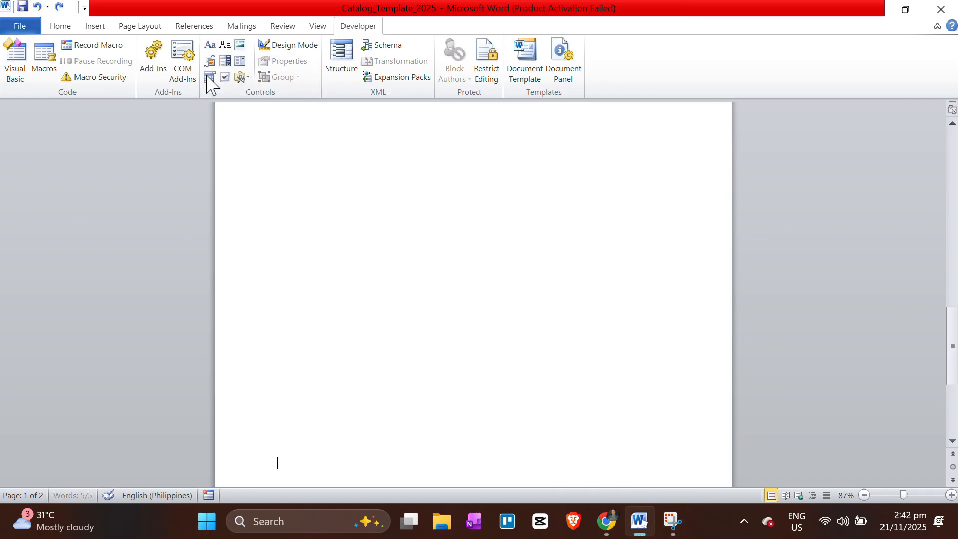